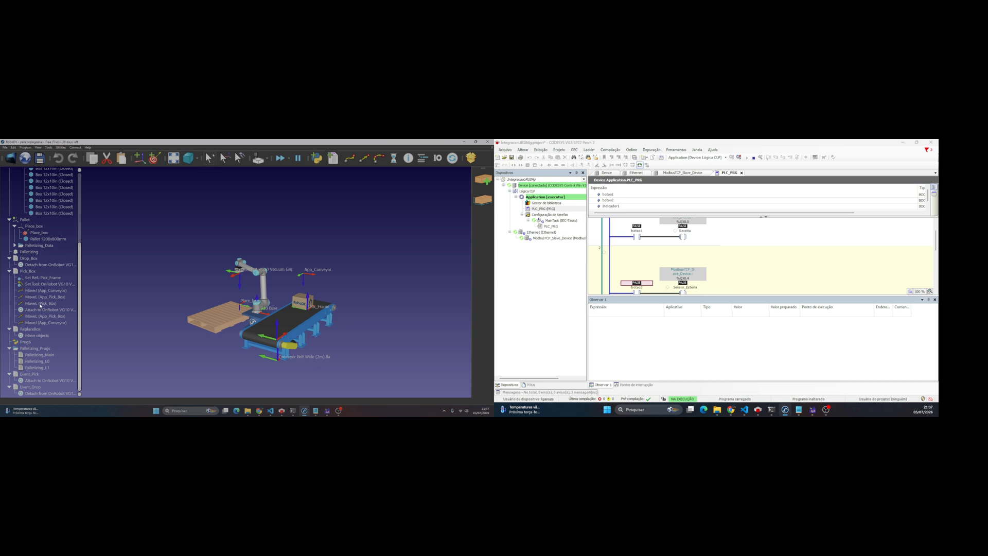
# - Run the Palletizing_Main program and follow the simulation of the robot stacking boxes on the pallet
pyautogui.scroll(6, 78, 302)
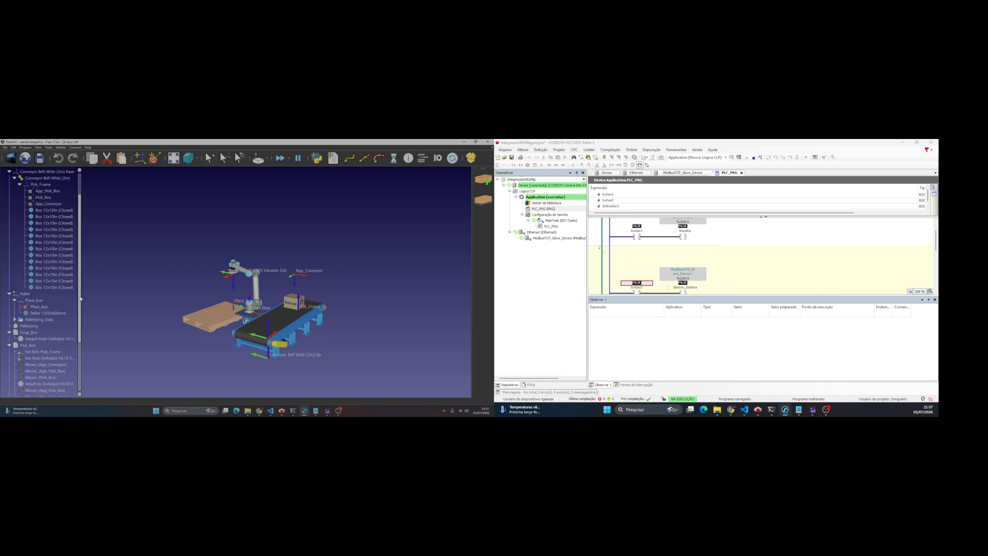
pyautogui.scroll(-5, 77, 303)
pyautogui.scroll(-1, 49, 376)
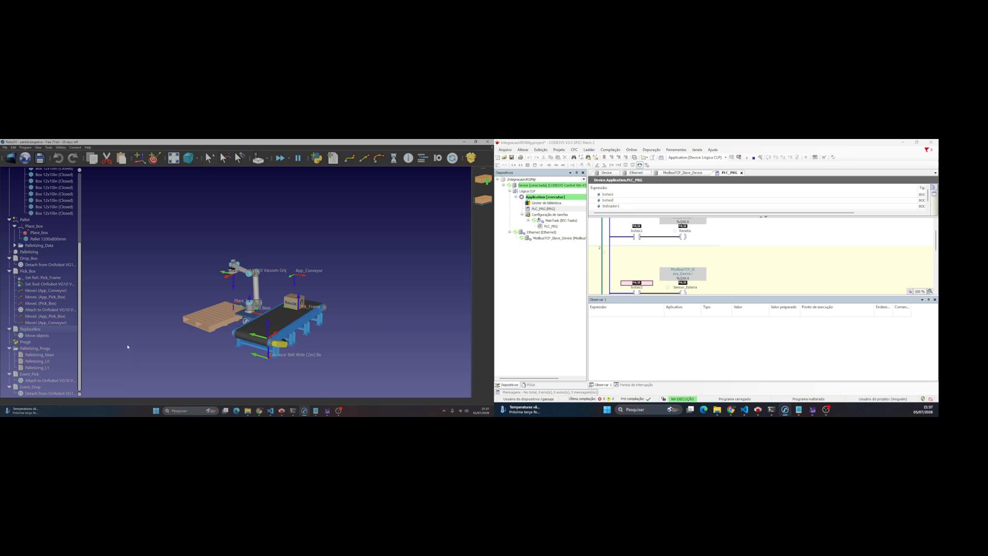
pyautogui.scroll(3, 125, 339)
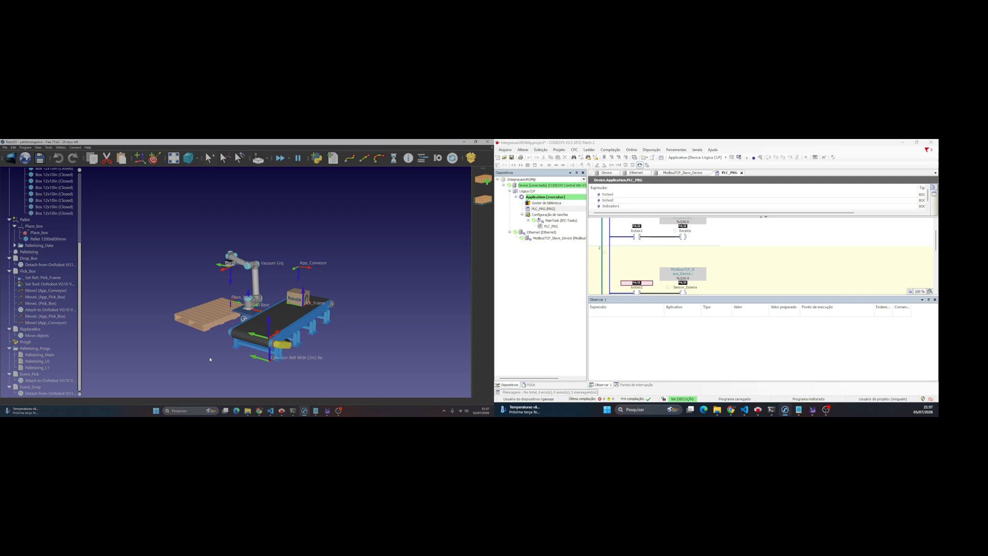
pyautogui.moveTo(208, 354)
pyautogui.mouseDown()
pyautogui.moveTo(181, 349)
pyautogui.moveTo(209, 353)
pyautogui.mouseUp()
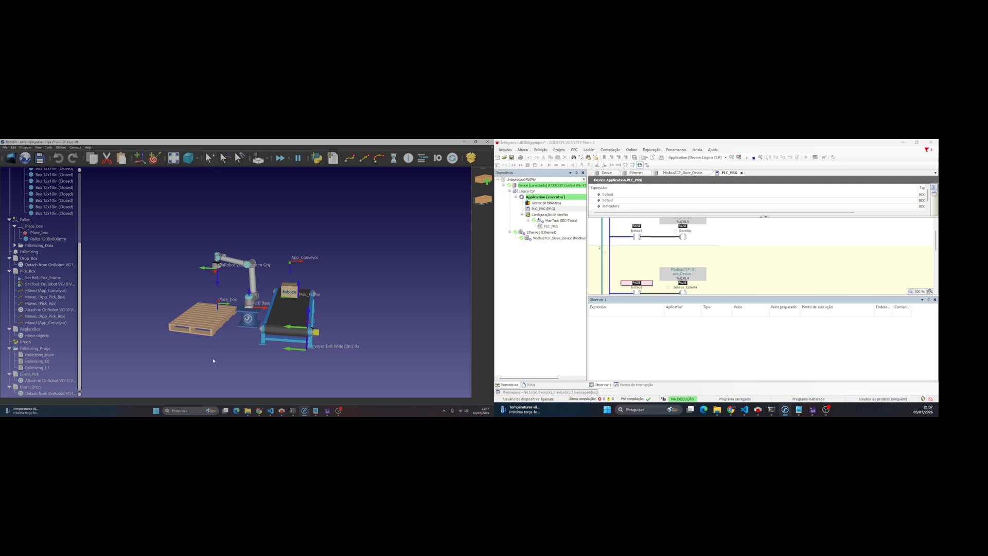
pyautogui.moveTo(214, 357); pyautogui.dragTo(369, 353)
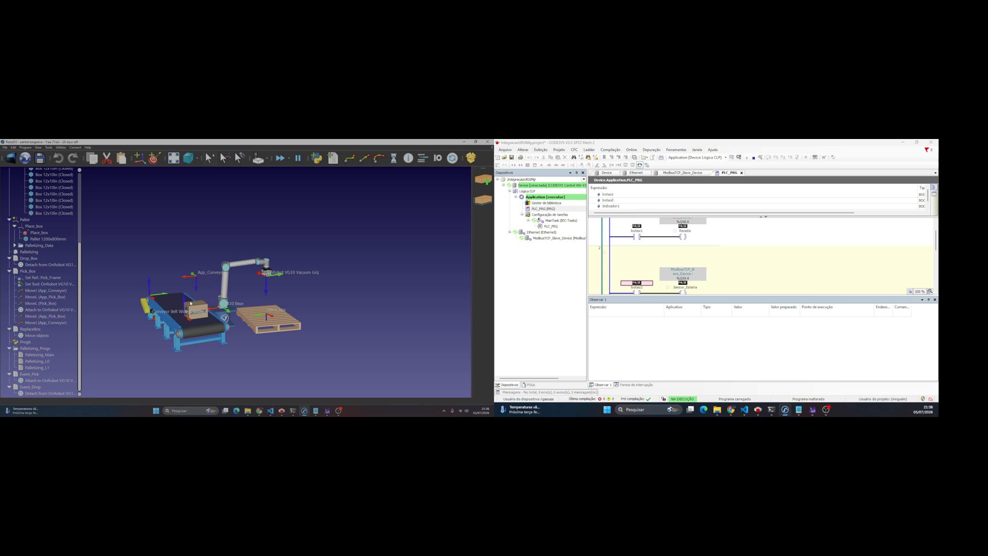
pyautogui.doubleClick(39, 355)
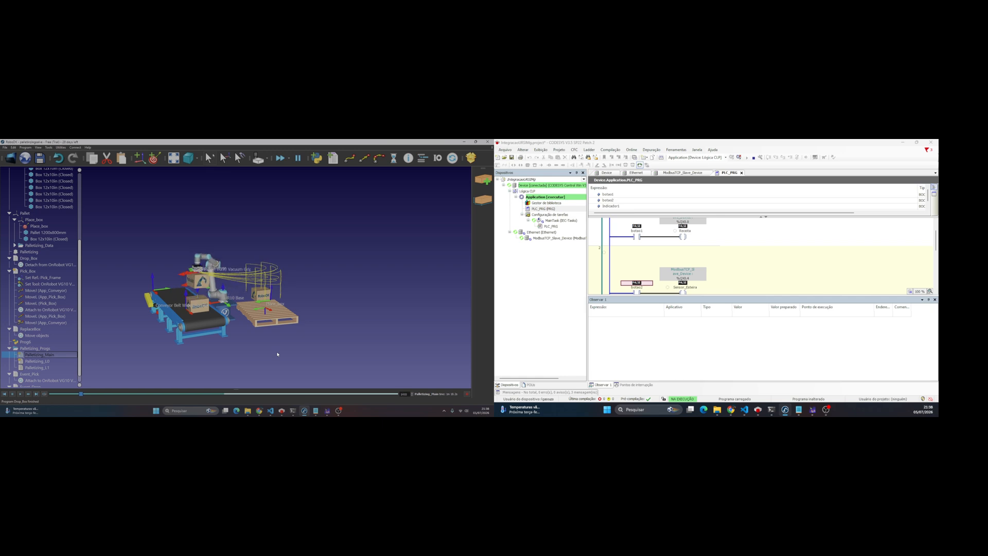
pyautogui.moveTo(277, 354); pyautogui.dragTo(366, 355)
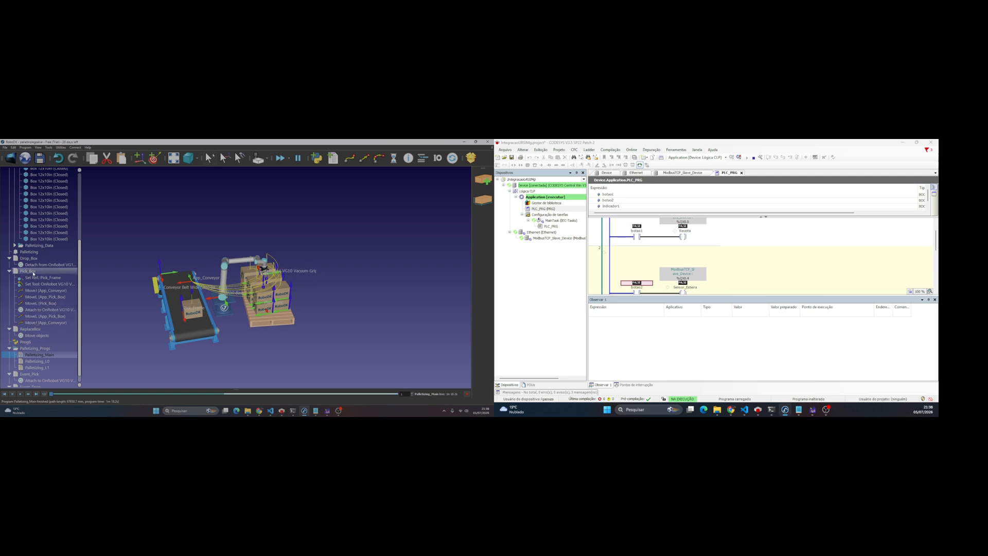
# - View the six-box pallet layout in the Palletizing plugin and return to the station
pyautogui.scroll(4, 11, 273)
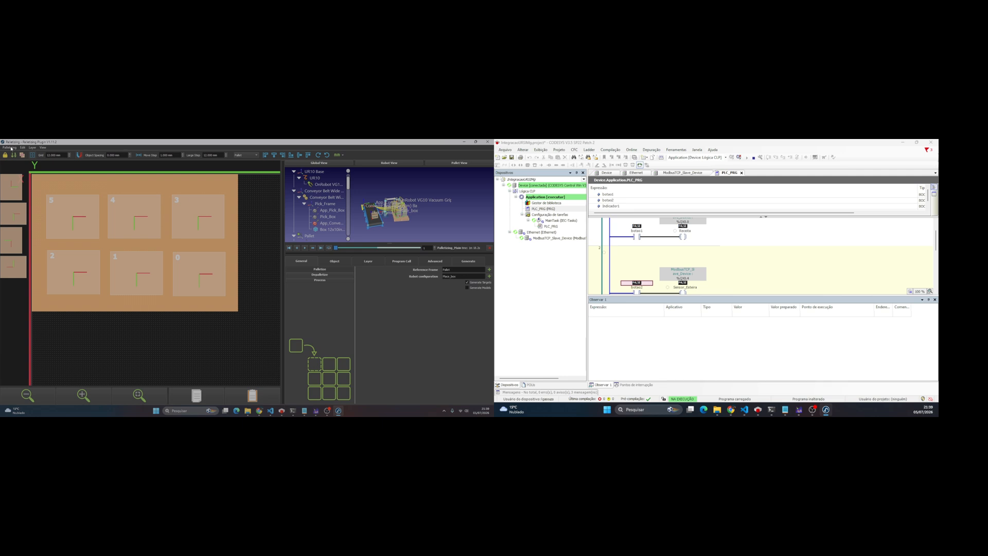
pyautogui.click(10, 148)
pyautogui.click(10, 152)
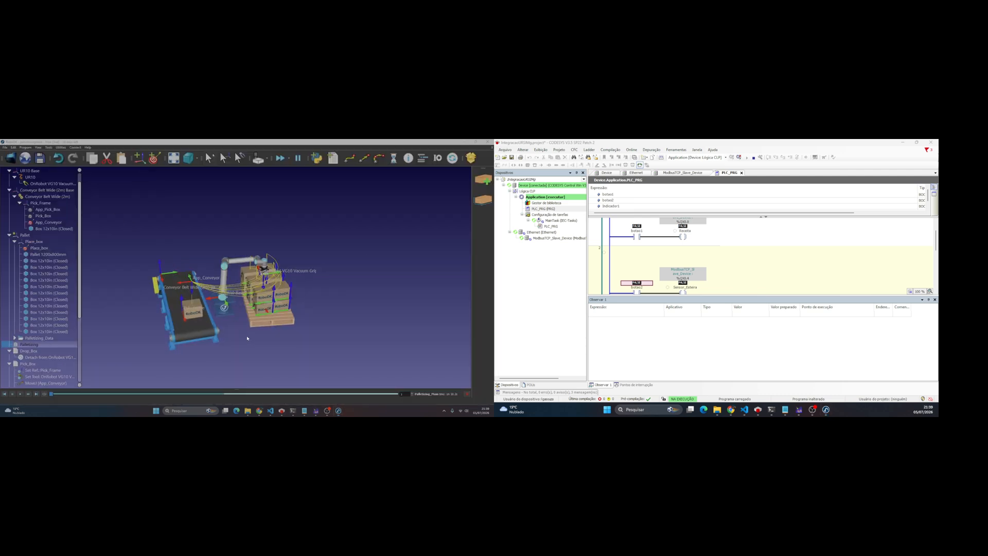
# - View the post processors available for the Palletizing_Main program and close the list without choosing one
pyautogui.moveTo(247, 339); pyautogui.dragTo(112, 334)
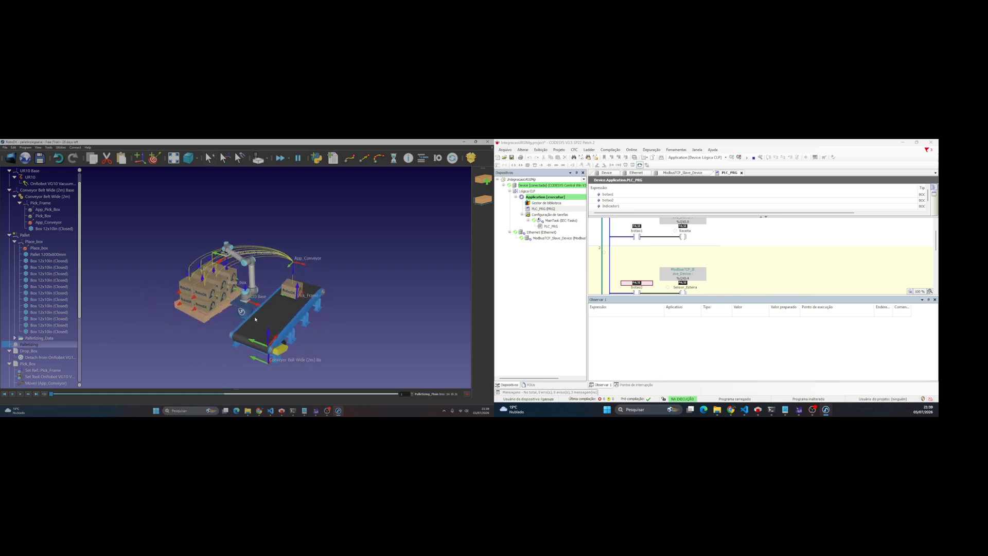
pyautogui.scroll(-1, 57, 353)
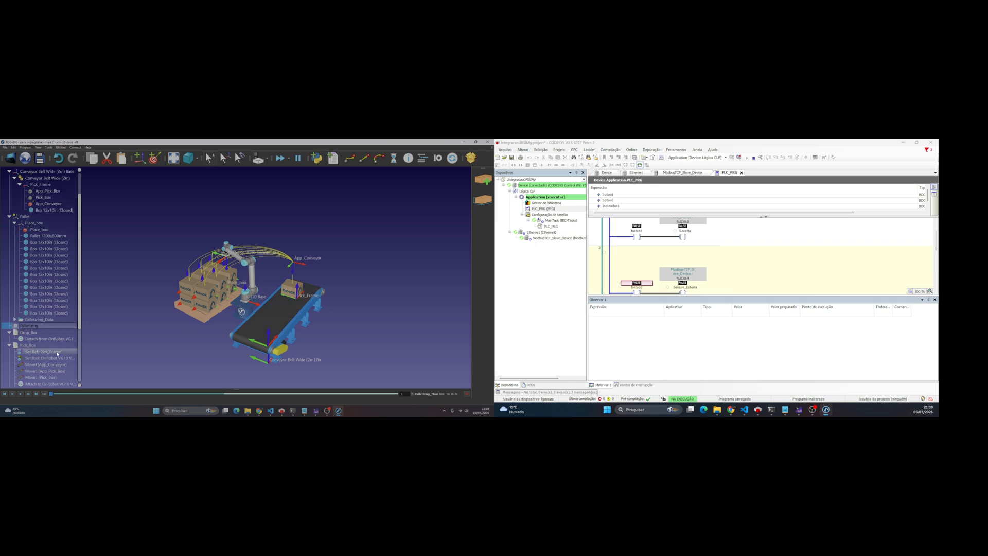
pyautogui.scroll(-1, 57, 353)
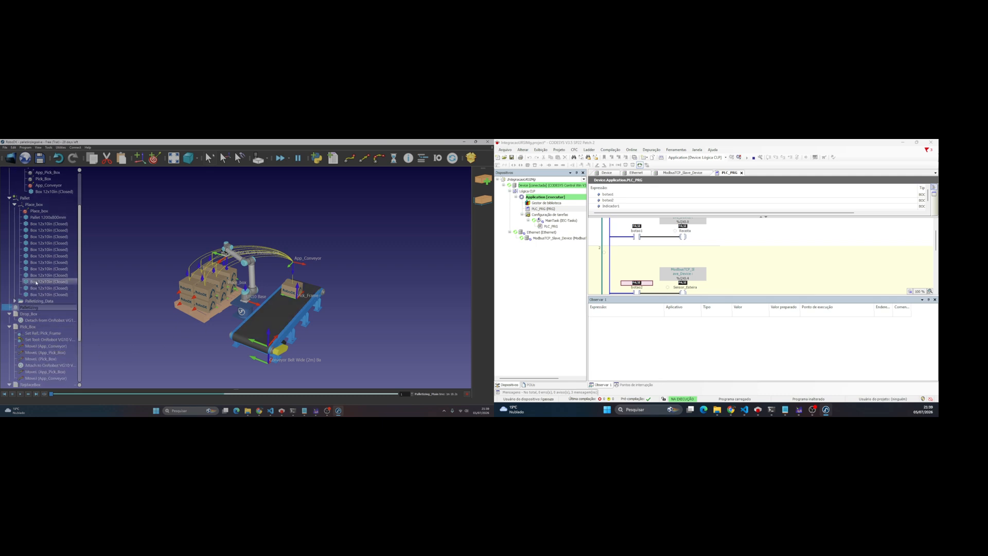
pyautogui.scroll(-2, 47, 350)
pyautogui.scroll(-1, 36, 353)
pyautogui.rightClick(34, 346)
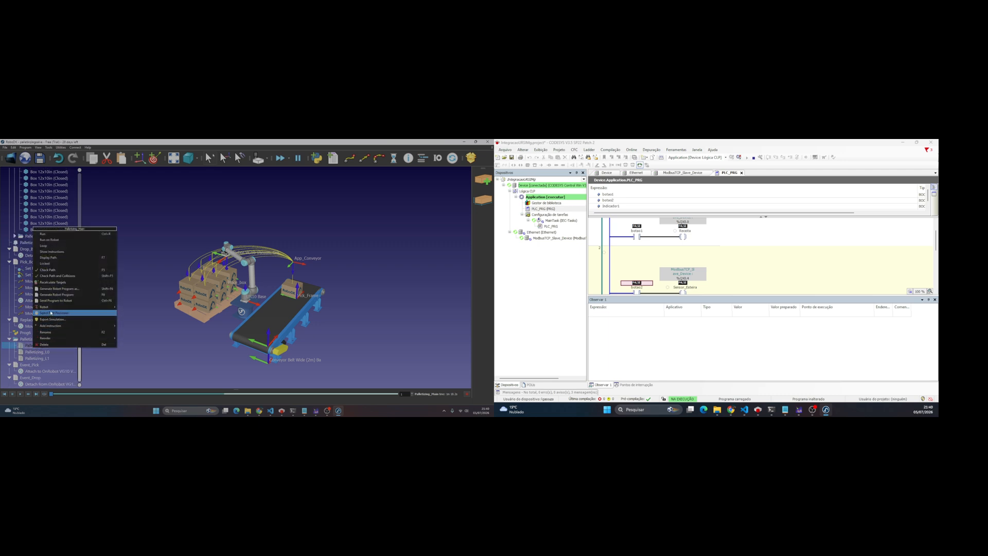
pyautogui.click(53, 313)
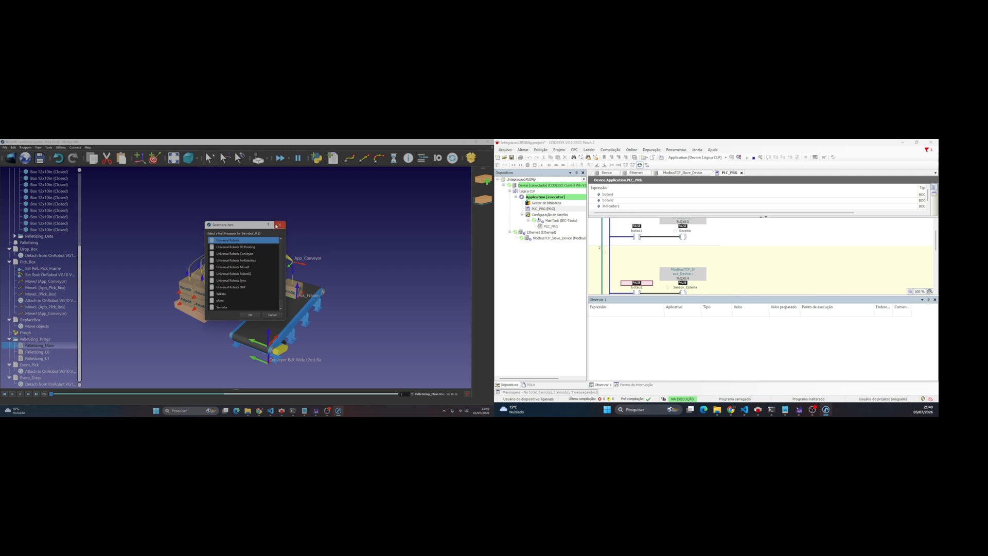
pyautogui.click(277, 225)
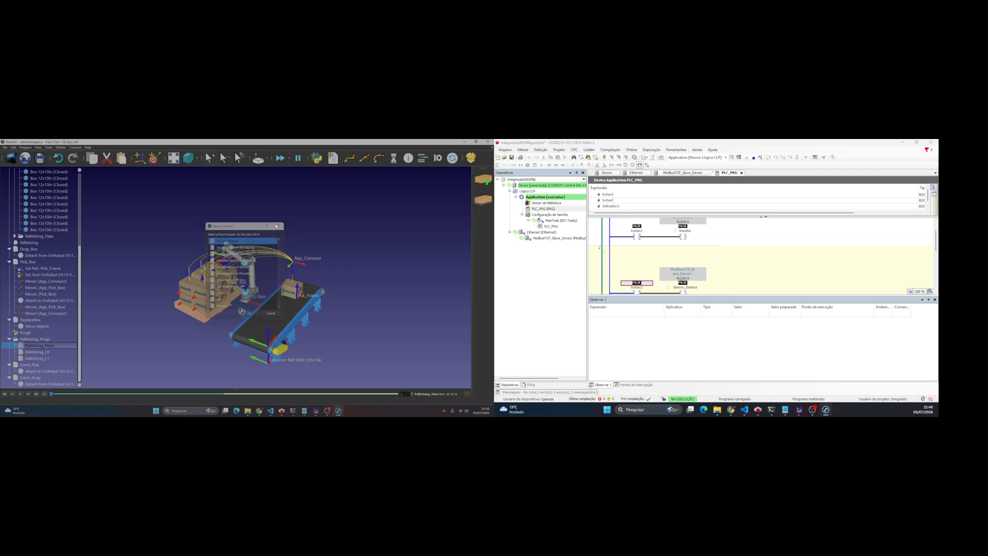
# - Switch to Visual Studio Code and examine the global speed parameters and Modbus signal calls in the Palletizing_Main script
pyautogui.click(271, 410)
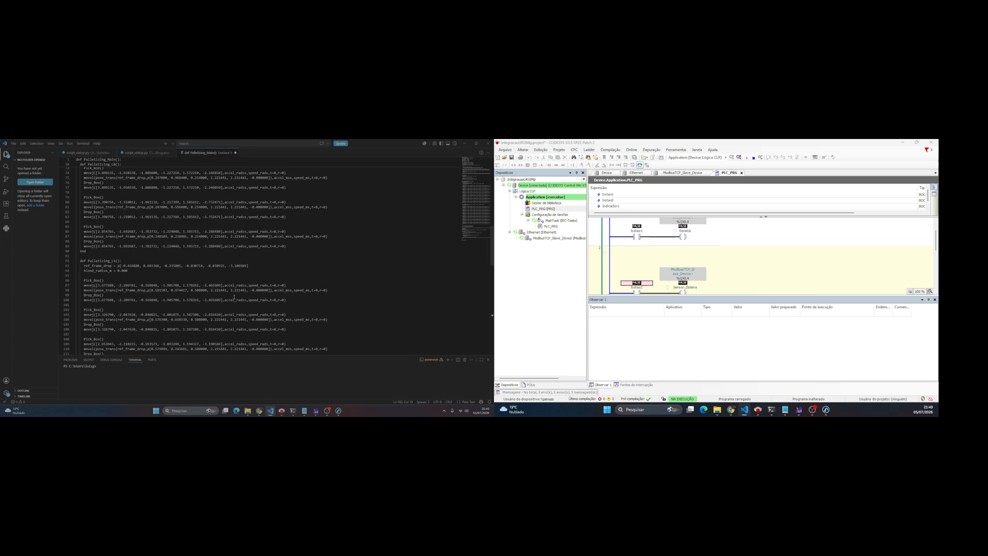
pyautogui.scroll(10, 234, 302)
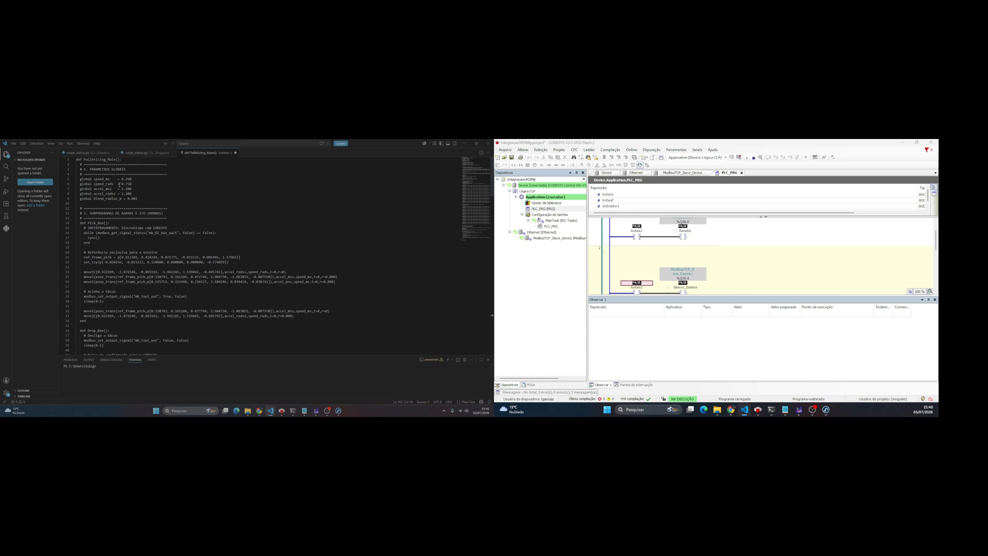
pyautogui.moveTo(96, 178); pyautogui.dragTo(115, 178)
pyautogui.scroll(-1, 100, 218)
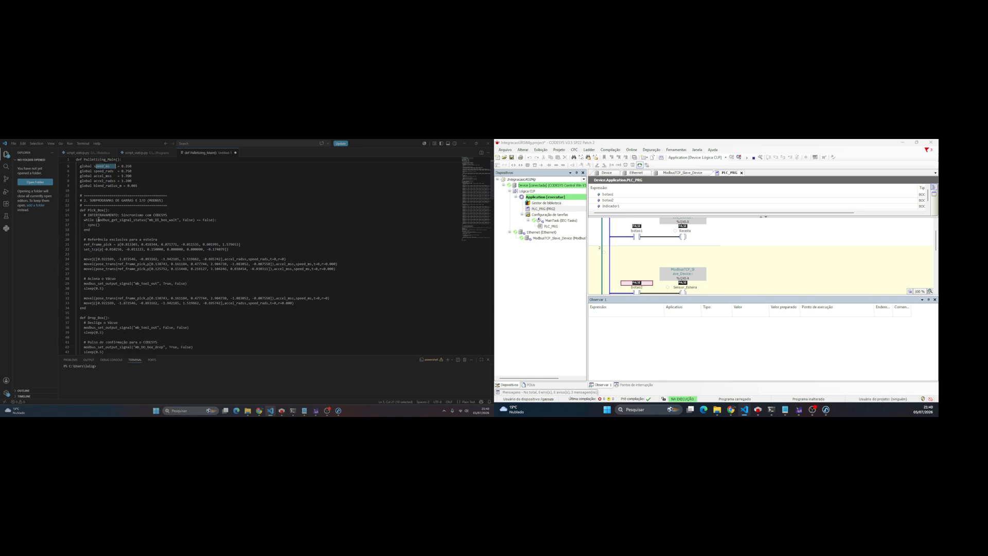
pyautogui.doubleClick(98, 220)
pyautogui.scroll(-1, 146, 221)
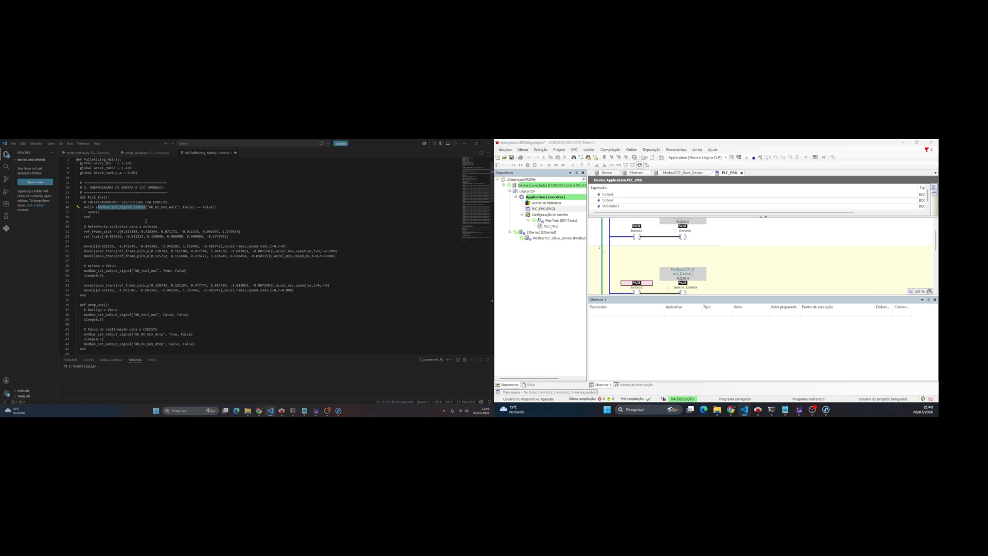
pyautogui.moveTo(98, 270); pyautogui.dragTo(133, 271)
pyautogui.scroll(-4, 122, 270)
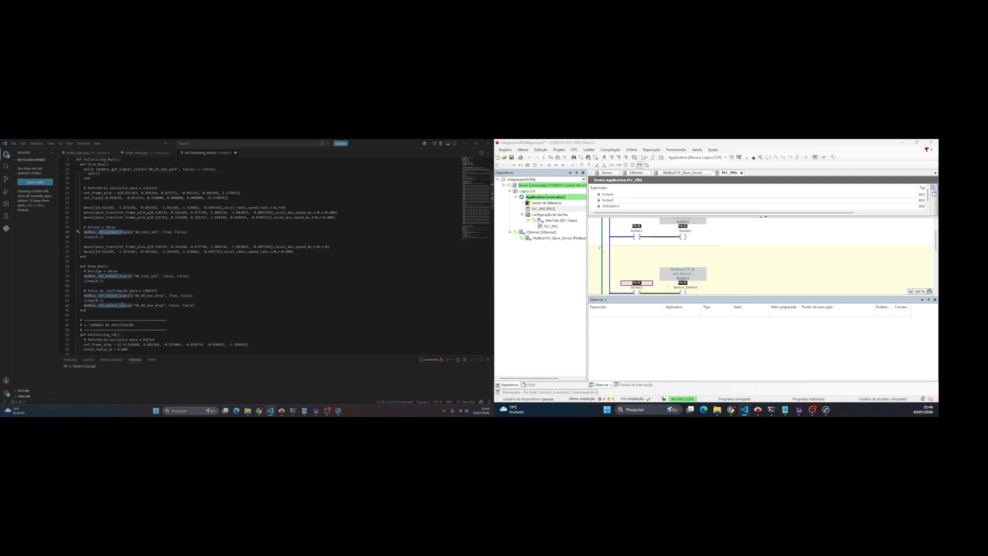
# - Examine the script's palletizing layer routines and its main loop, including the Modbus signal that selects the two-layer recipe
pyautogui.scroll(-3, 122, 303)
pyautogui.scroll(-2, 123, 303)
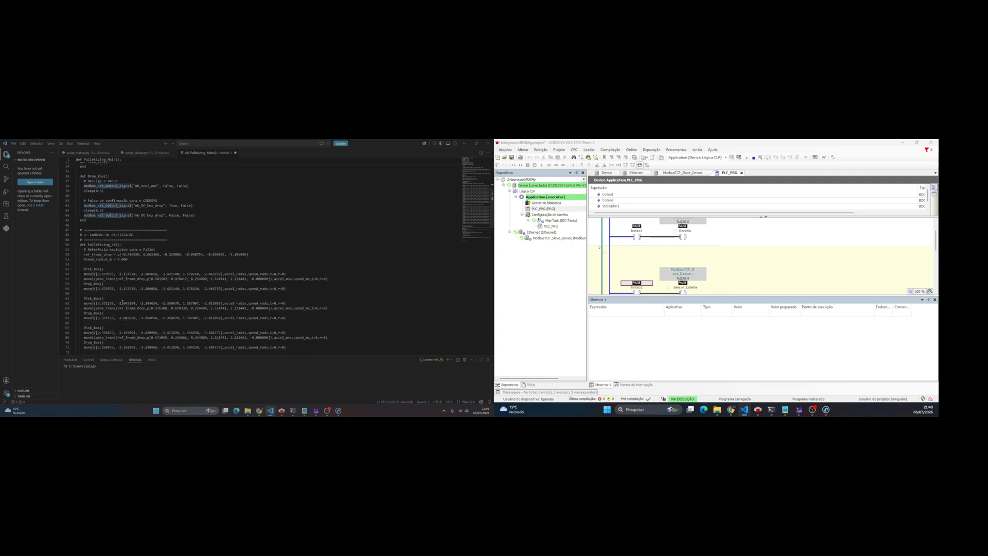
pyautogui.scroll(-11, 124, 304)
pyautogui.scroll(-20, 125, 304)
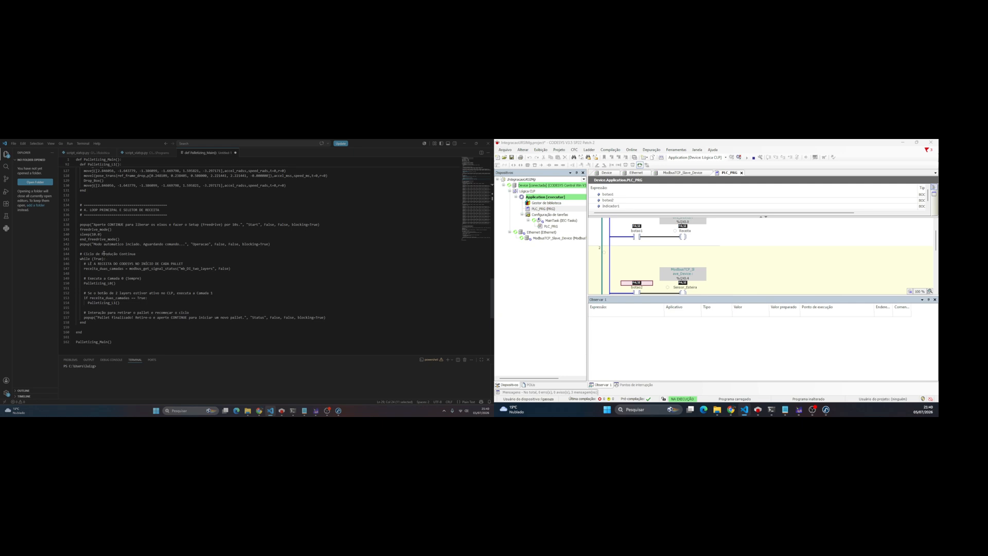
pyautogui.moveTo(129, 268); pyautogui.dragTo(161, 269)
pyautogui.scroll(16, 162, 269)
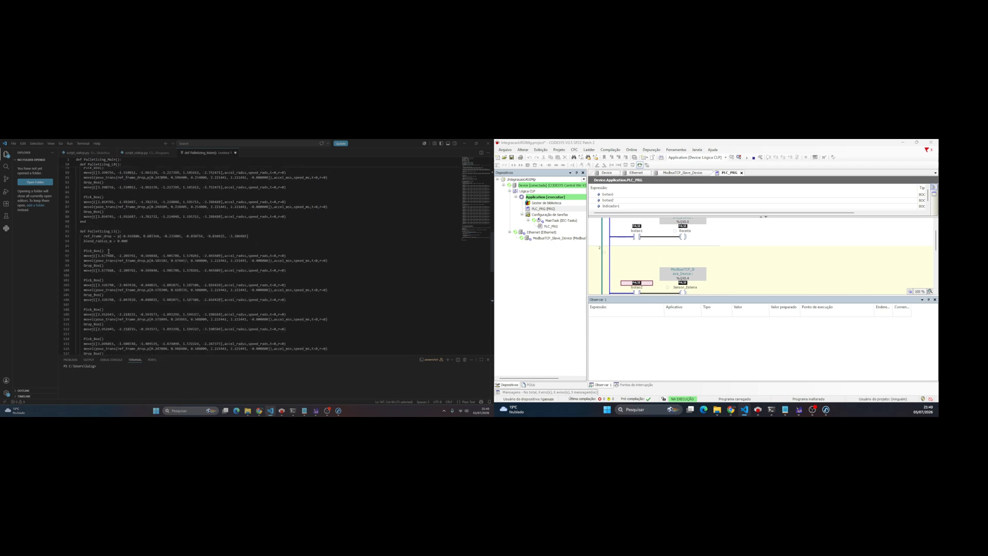
pyautogui.scroll(-7, 91, 237)
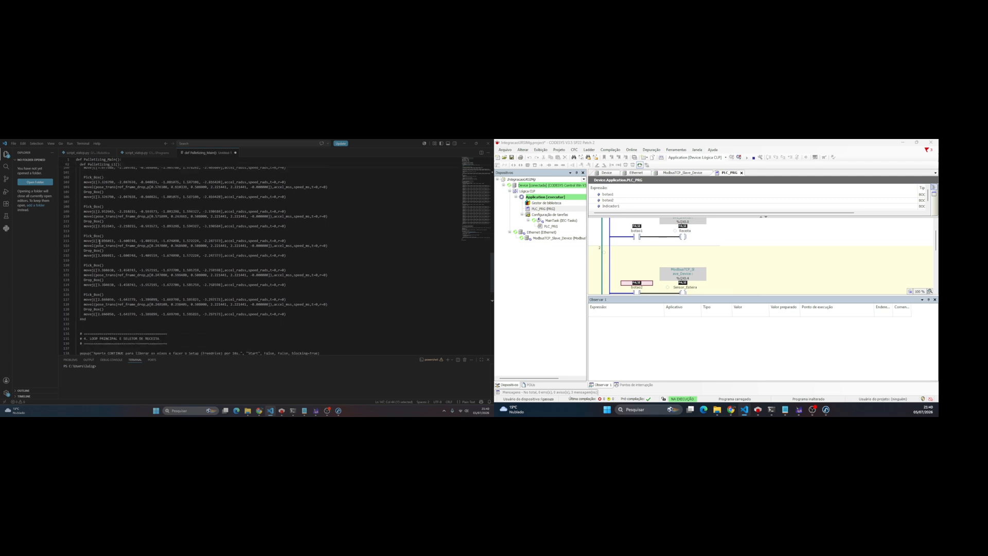
pyautogui.scroll(3, 99, 242)
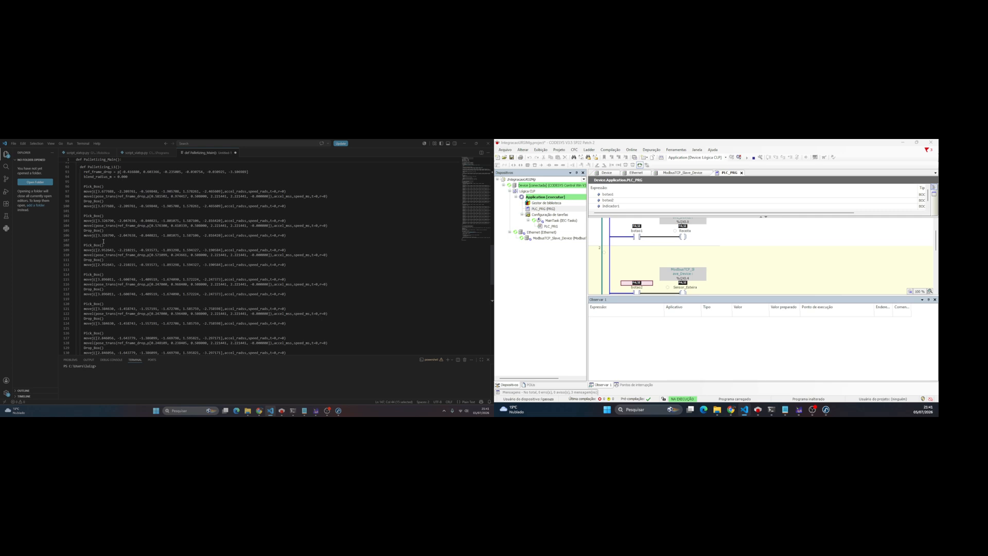
pyautogui.scroll(10, 103, 241)
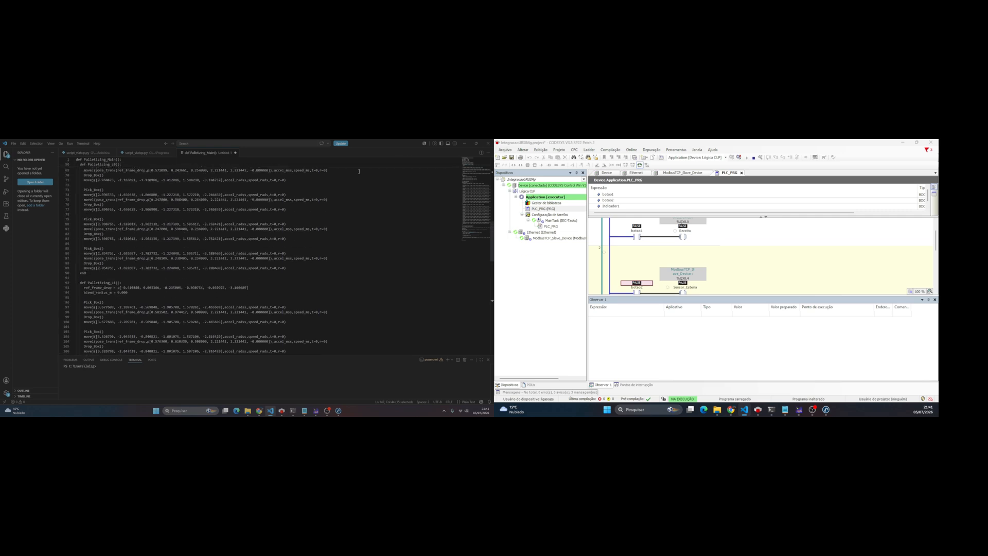
# - Switch back to RoboDK and move the robot to the Pick_Box target and to the Place_box target
pyautogui.click(464, 144)
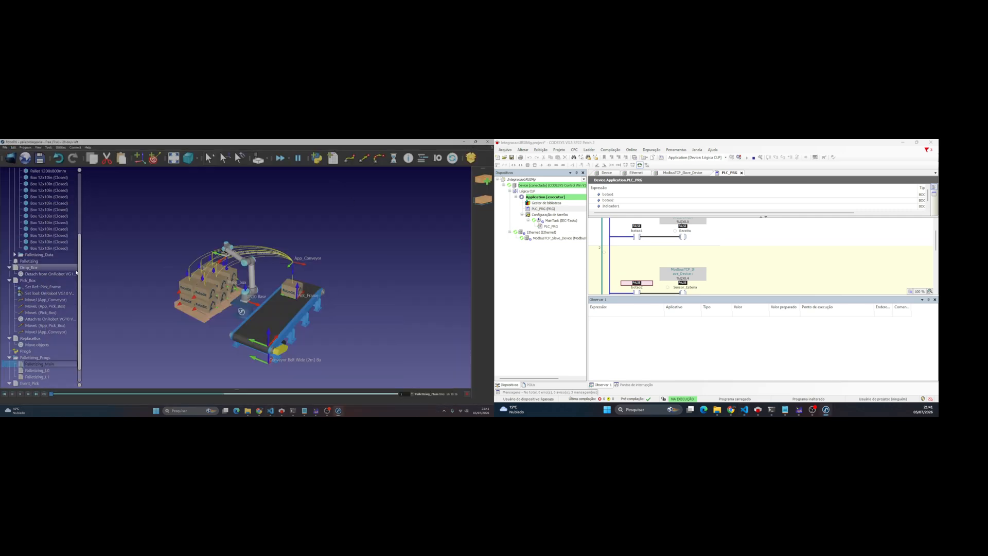
pyautogui.scroll(2, 74, 271)
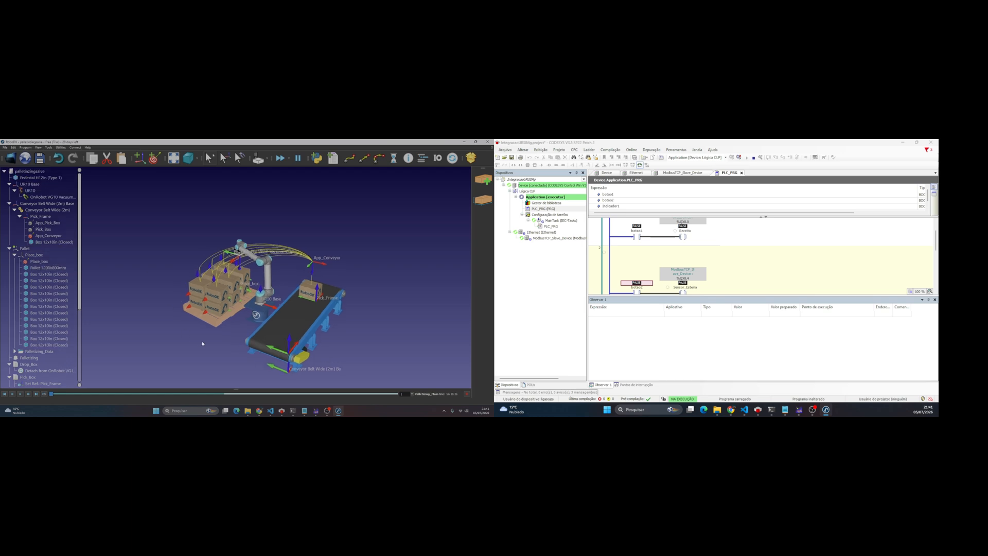
pyautogui.moveTo(203, 342); pyautogui.dragTo(167, 333)
pyautogui.doubleClick(43, 230)
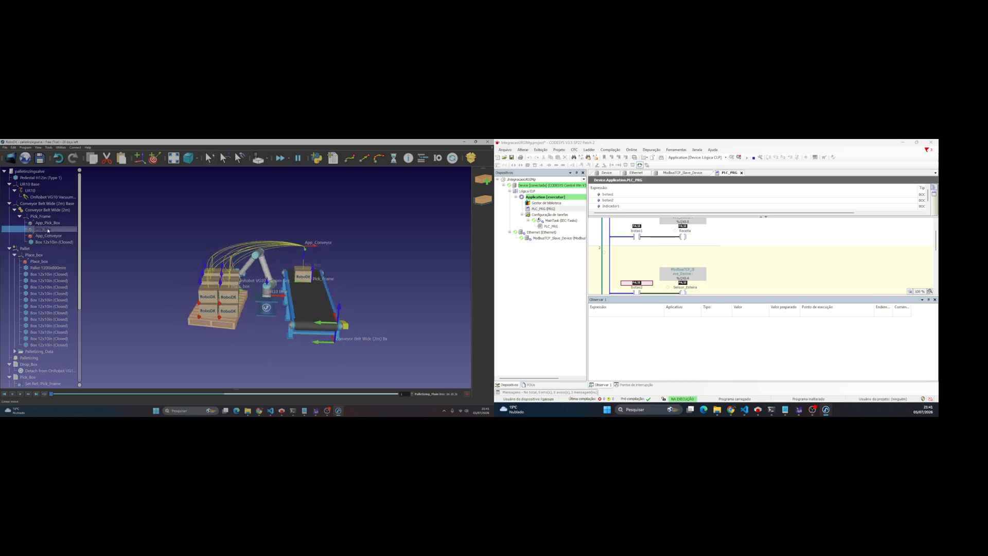
pyautogui.doubleClick(38, 261)
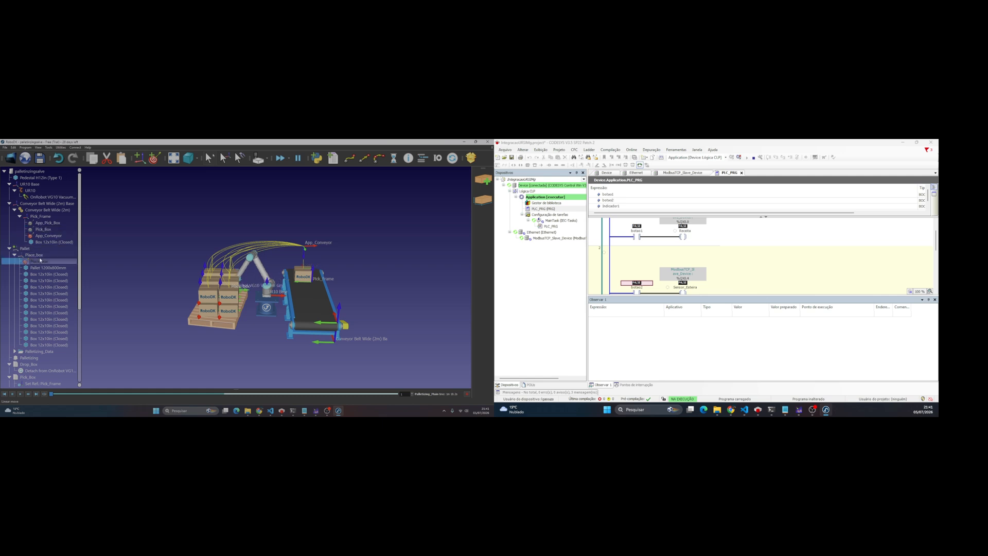
# - Move the robot through the conveyor targets: App_Pick_Box, Pick_Box, App_Conveyor, App_Pick_Box again and finally Pick_Box
pyautogui.doubleClick(41, 223)
pyautogui.moveTo(348, 296); pyautogui.dragTo(419, 298)
pyautogui.scroll(-1, 360, 305)
pyautogui.scroll(1, 360, 309)
pyautogui.moveTo(359, 309); pyautogui.dragTo(367, 280)
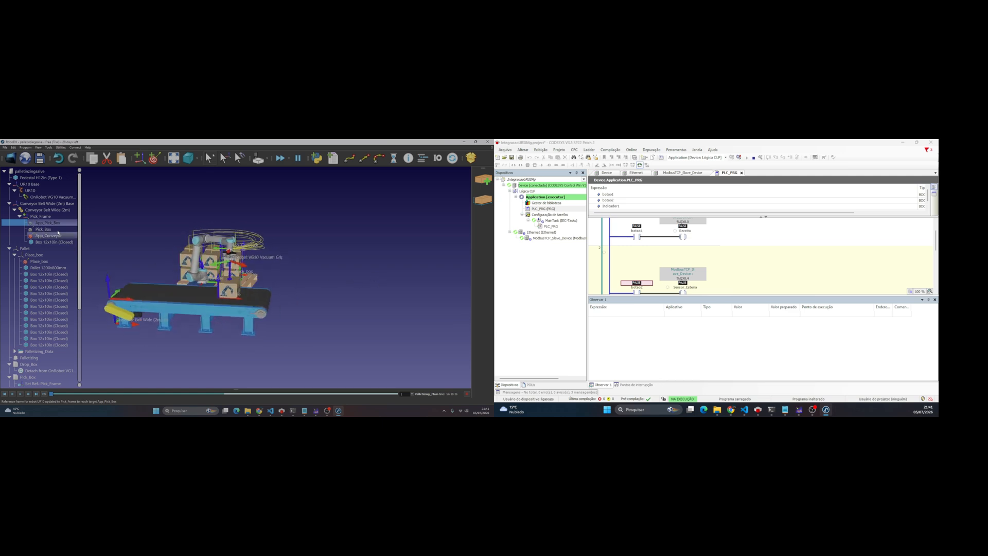
pyautogui.doubleClick(45, 229)
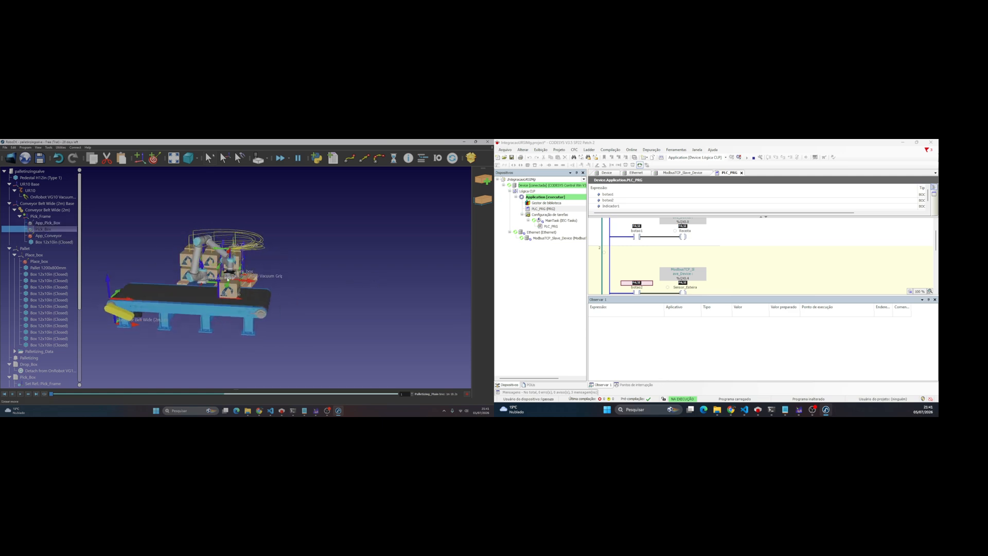
pyautogui.doubleClick(54, 236)
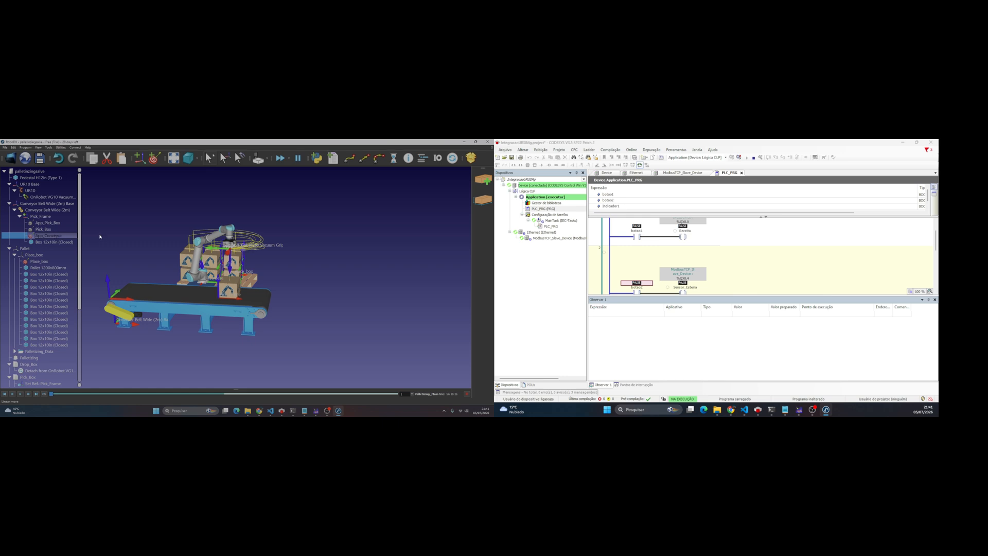
pyautogui.doubleClick(61, 225)
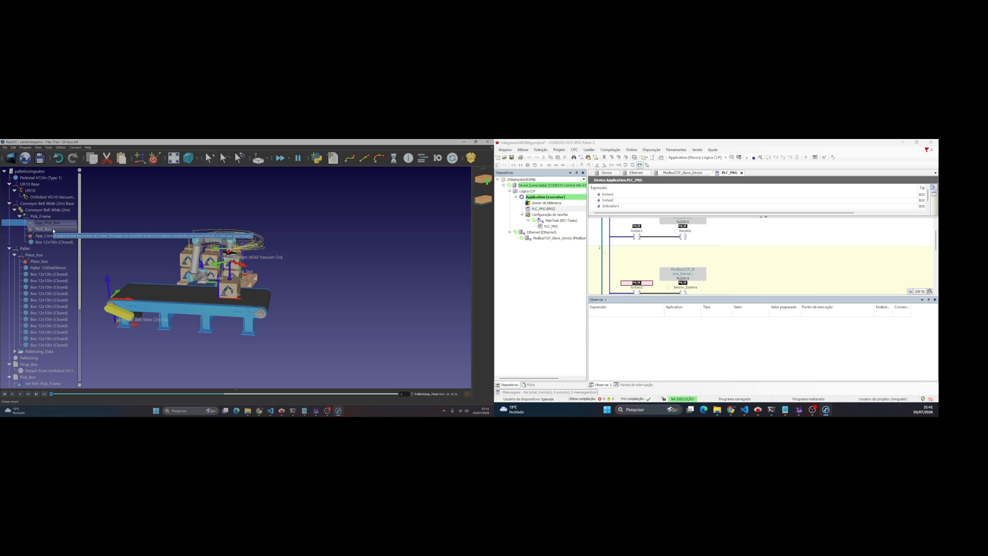
pyautogui.doubleClick(53, 230)
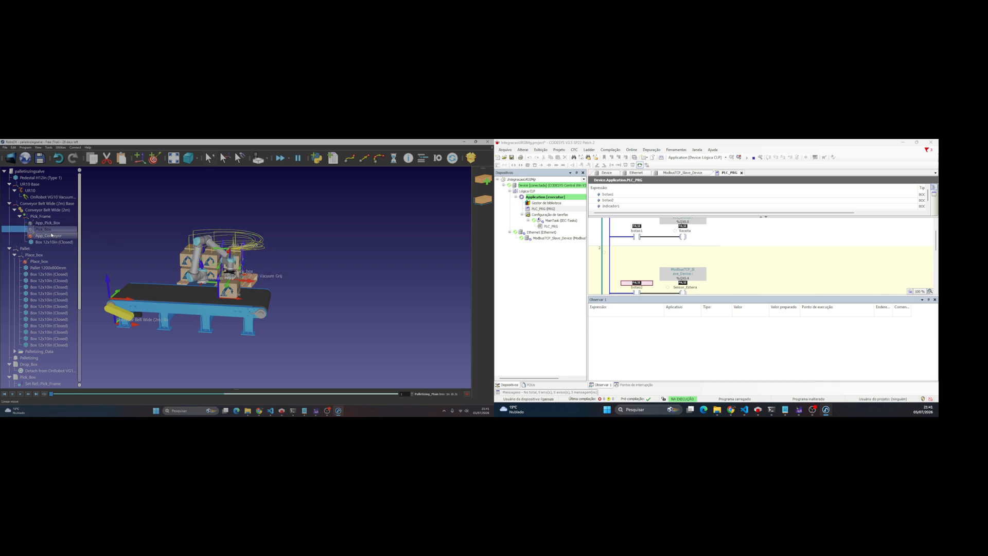
# - Switch to Visual Studio Code and examine the mb_DO_box_drop confirmation pulse in the script's Drop_Box routine
pyautogui.scroll(-6, 52, 235)
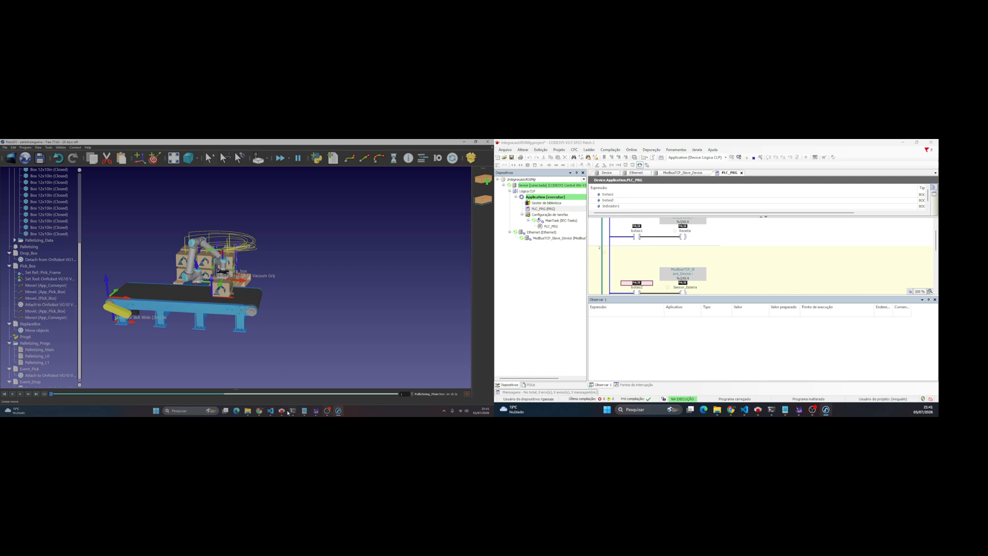
pyautogui.click(270, 411)
pyautogui.scroll(1, 232, 281)
pyautogui.scroll(8, 232, 281)
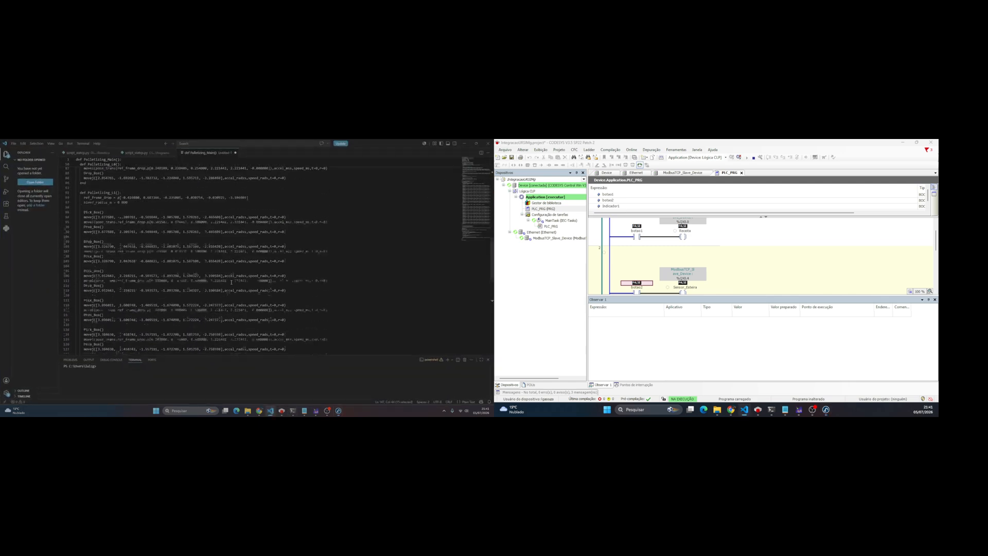
pyautogui.scroll(5, 231, 287)
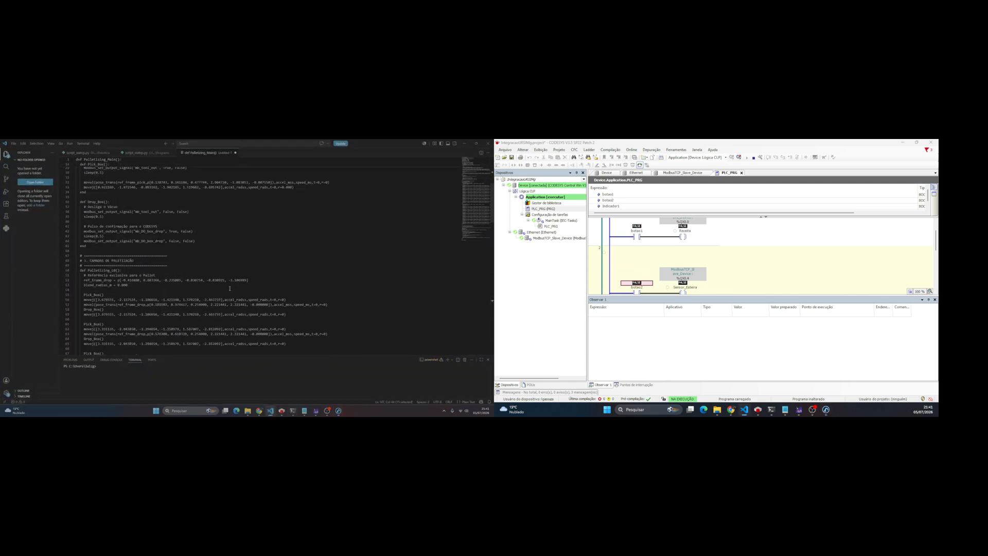
pyautogui.moveTo(104, 295); pyautogui.dragTo(155, 270)
pyautogui.scroll(3, 121, 271)
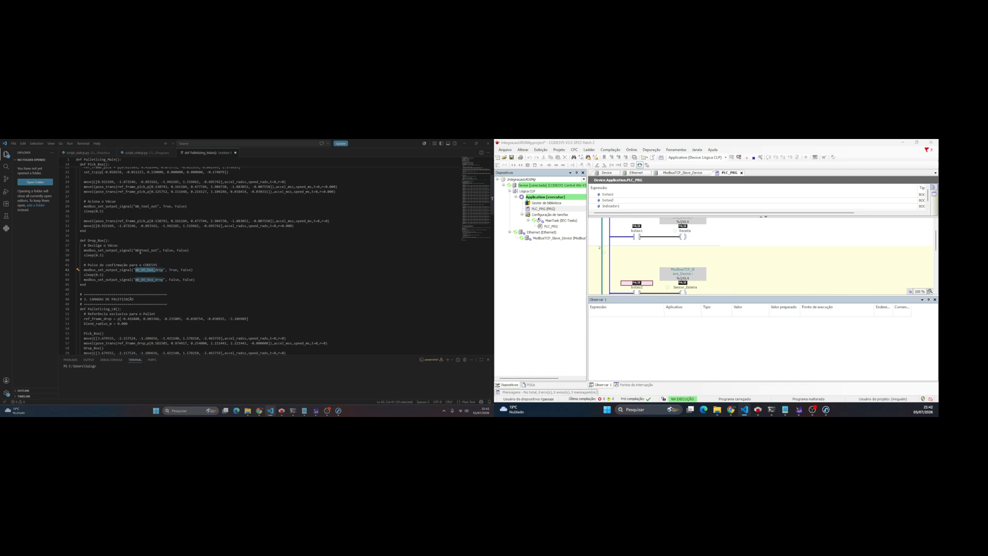
pyautogui.scroll(2, 140, 251)
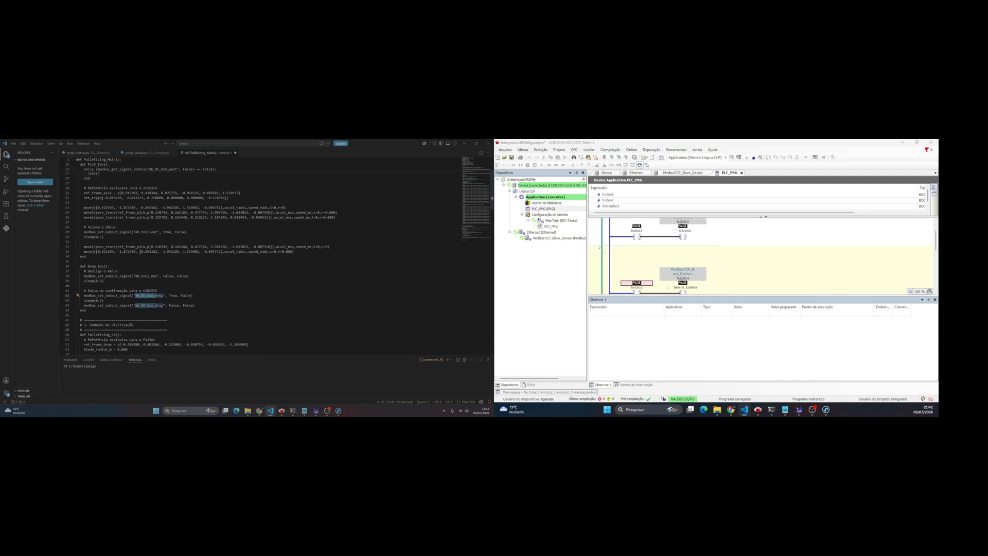
# - Examine the box-wait loop and mb_tool_out vacuum activation in Pick_Box, and the vacuum shut-off in Drop_Box
pyautogui.click(100, 276)
pyautogui.scroll(3, 125, 274)
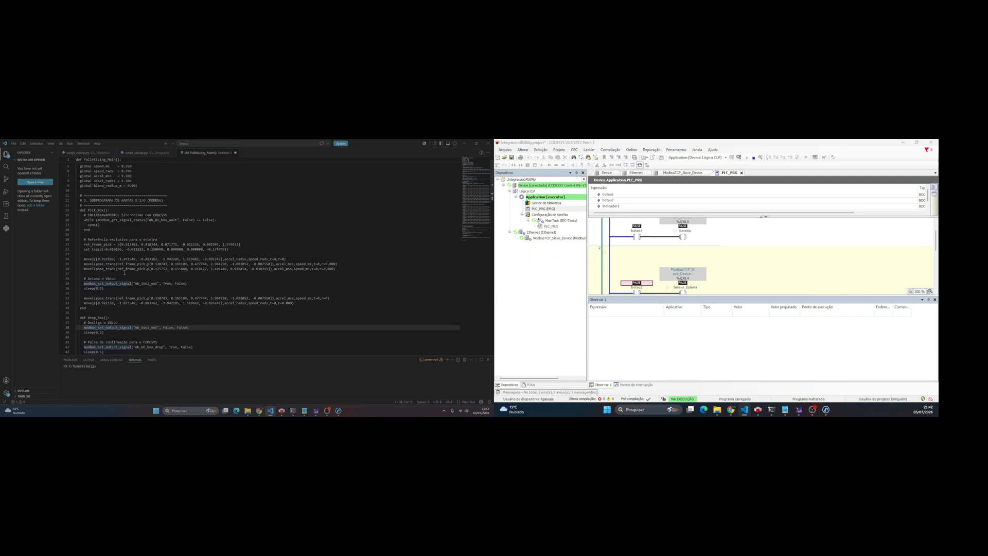
pyautogui.click(109, 234)
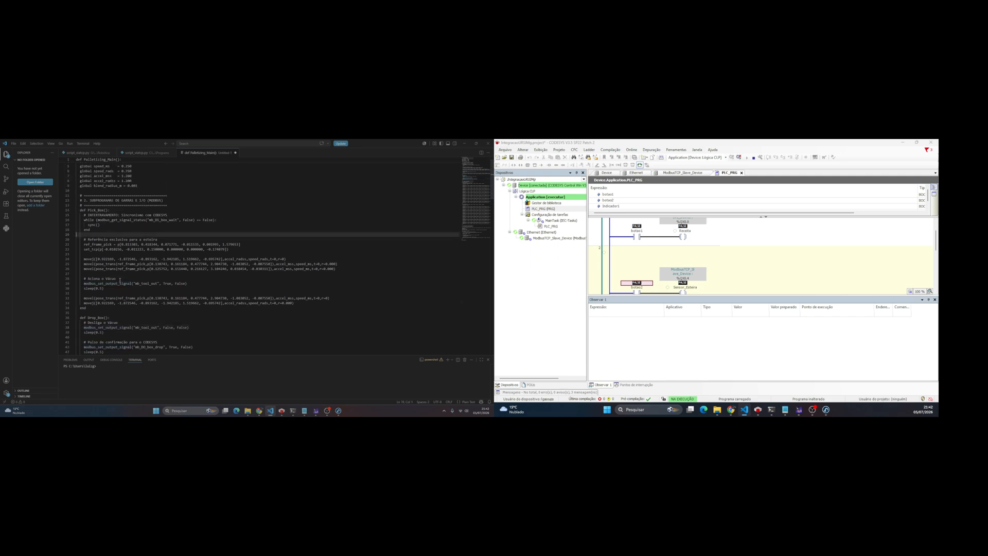
pyautogui.click(184, 279)
pyautogui.moveTo(187, 283); pyautogui.dragTo(81, 279)
pyautogui.scroll(-1, 108, 290)
pyautogui.scroll(-2, 108, 292)
pyautogui.click(112, 281)
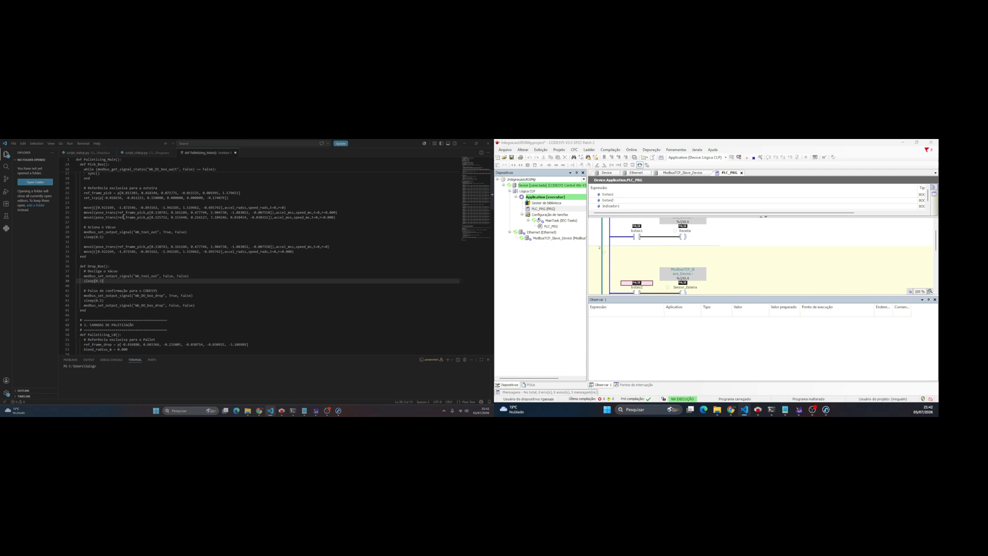
# - Examine the end of the Drop_Box routine and the pick-and-drop sequence of the Palletizing_L0 layer routine
pyautogui.scroll(-1, 129, 224)
pyautogui.click(118, 297)
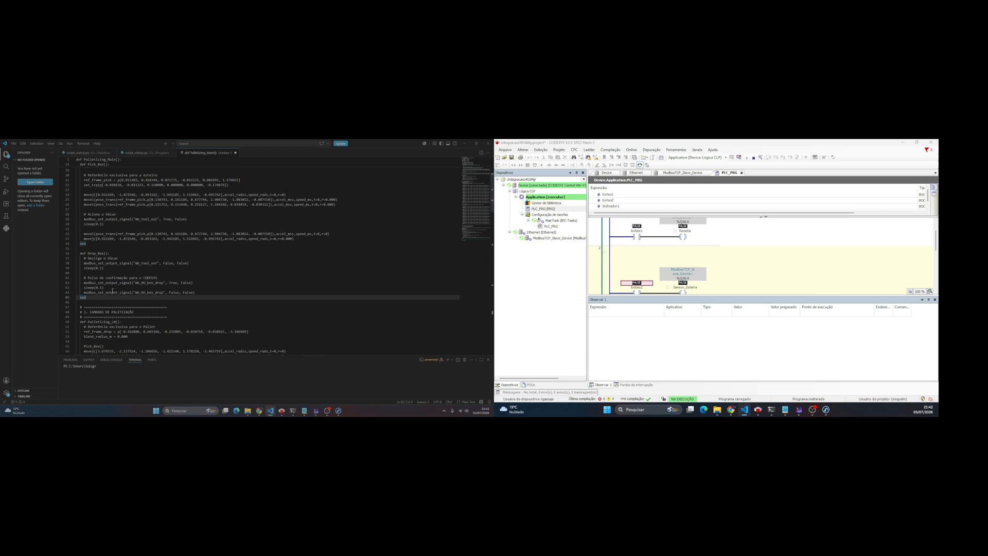
pyautogui.scroll(-1, 113, 292)
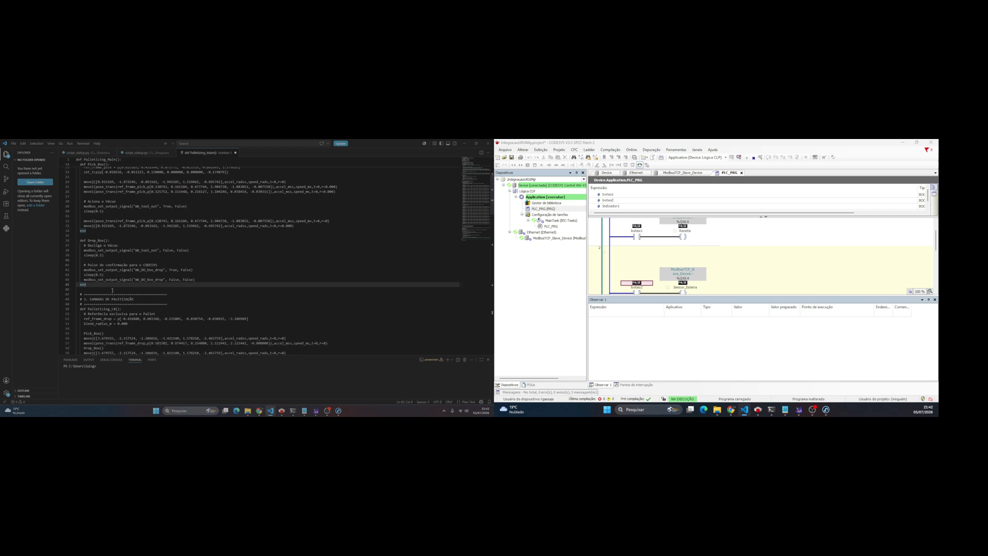
pyautogui.scroll(1, 112, 291)
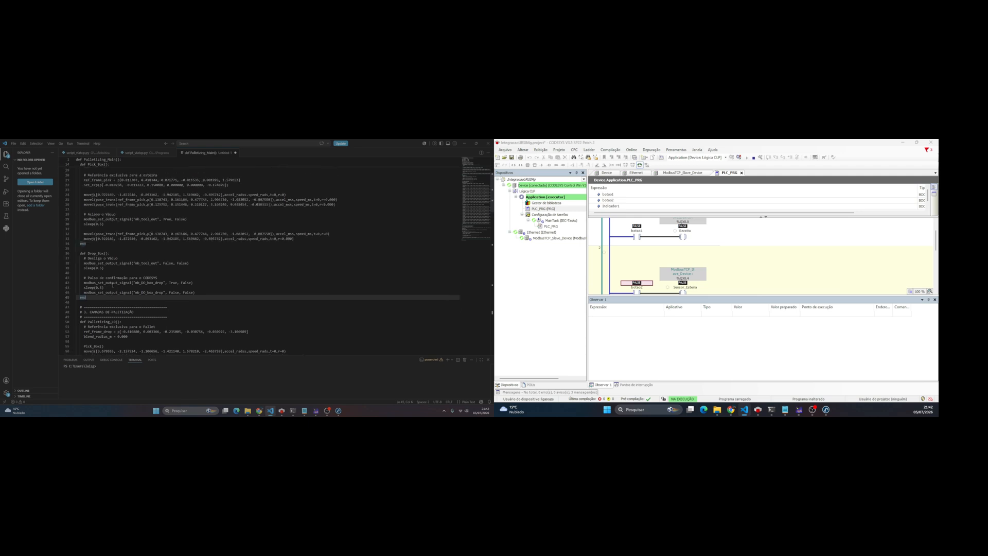
pyautogui.scroll(-6, 112, 284)
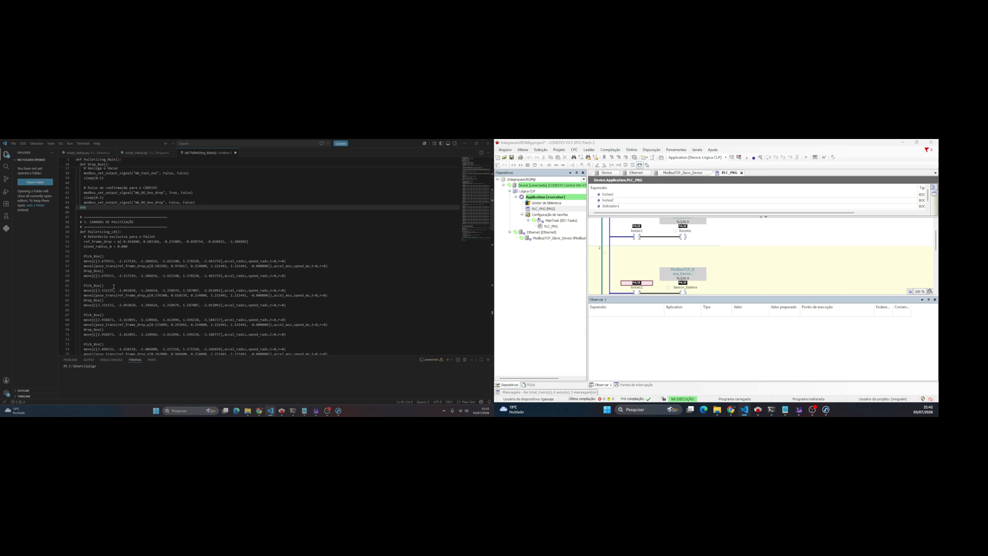
pyautogui.scroll(-6, 113, 287)
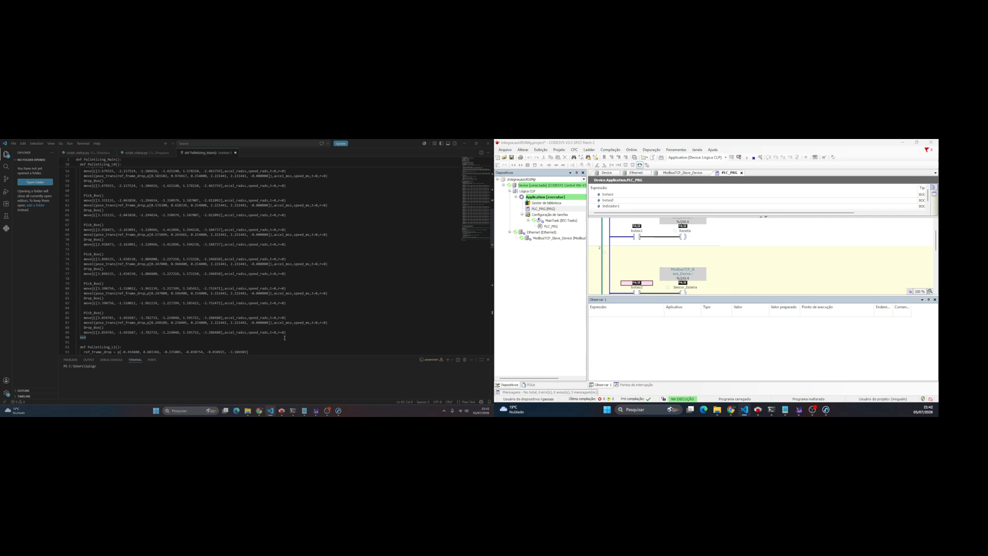
pyautogui.click(327, 410)
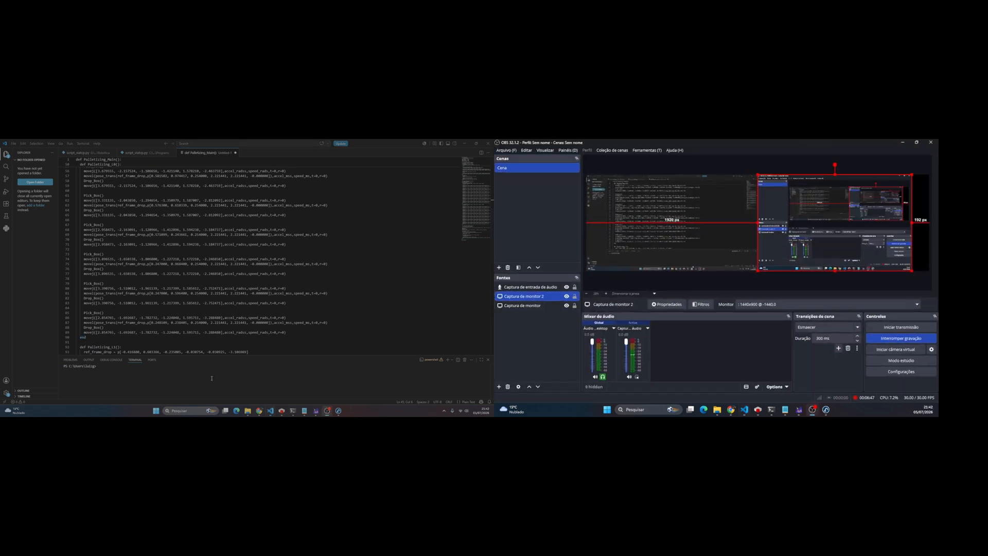
pyautogui.click(901, 338)
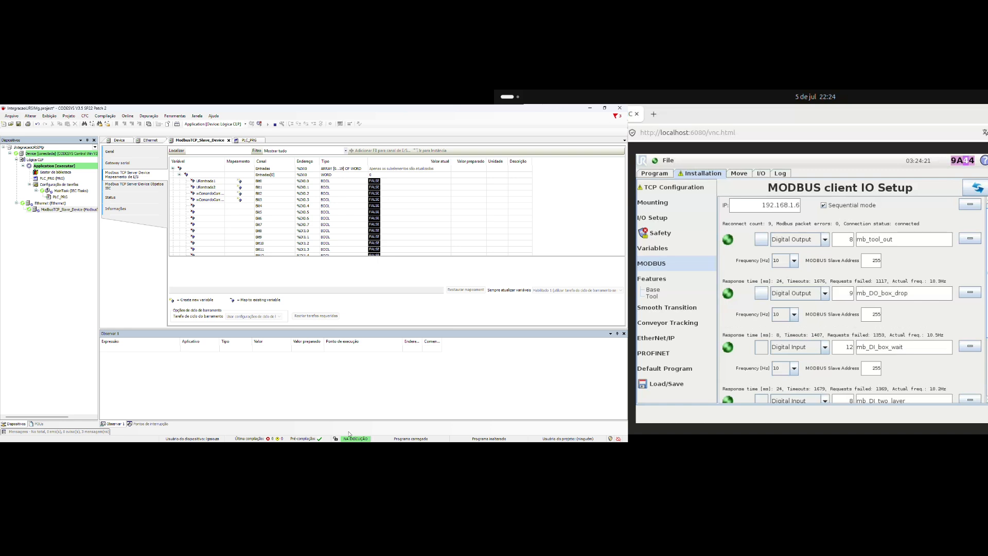
# - Switch to the browser PDF to examine the table mapping URSim Modbus addresses to CODESYS bits, and return to CODESYS
pyautogui.click(341, 449)
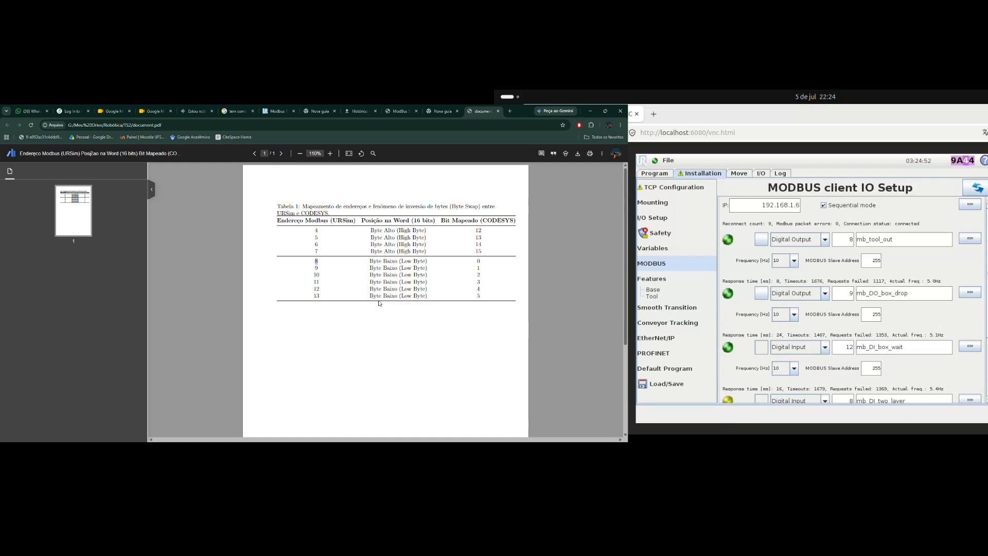
pyautogui.hotkey('alt', 'Tab')
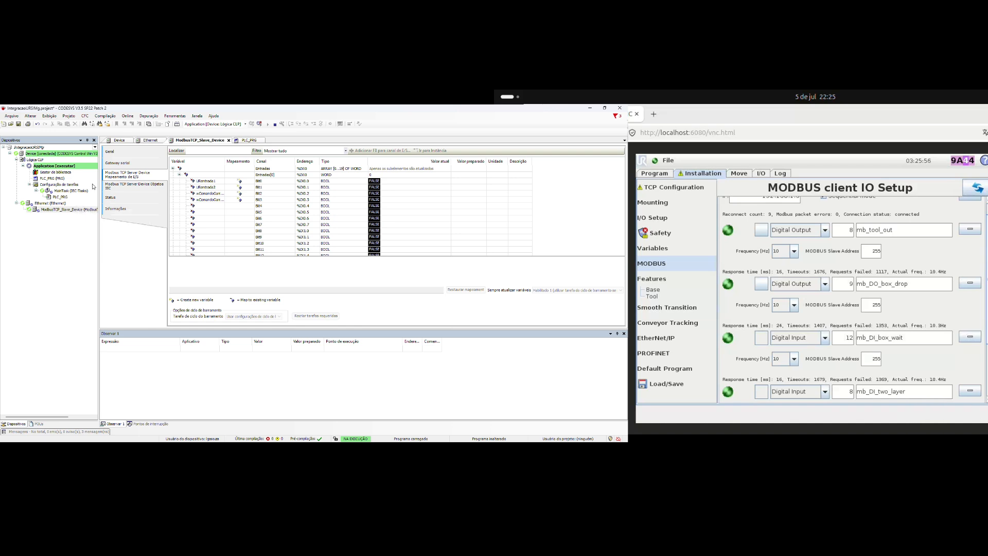
# - Open the PLC_PRG ladder program and force botao2 to TRUE to activate the Sensor_Esteira coil
pyautogui.doubleClick(52, 178)
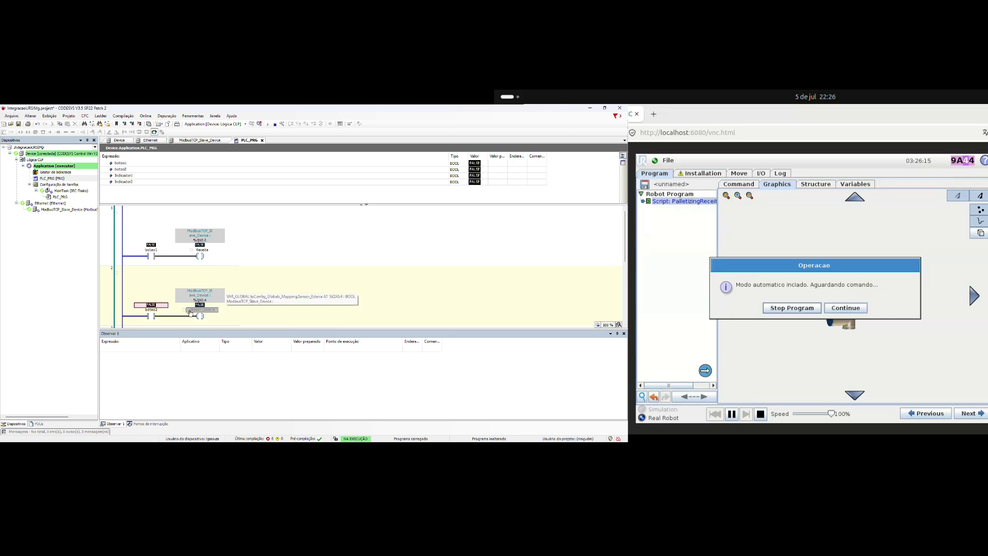
pyautogui.scroll(-2, 178, 296)
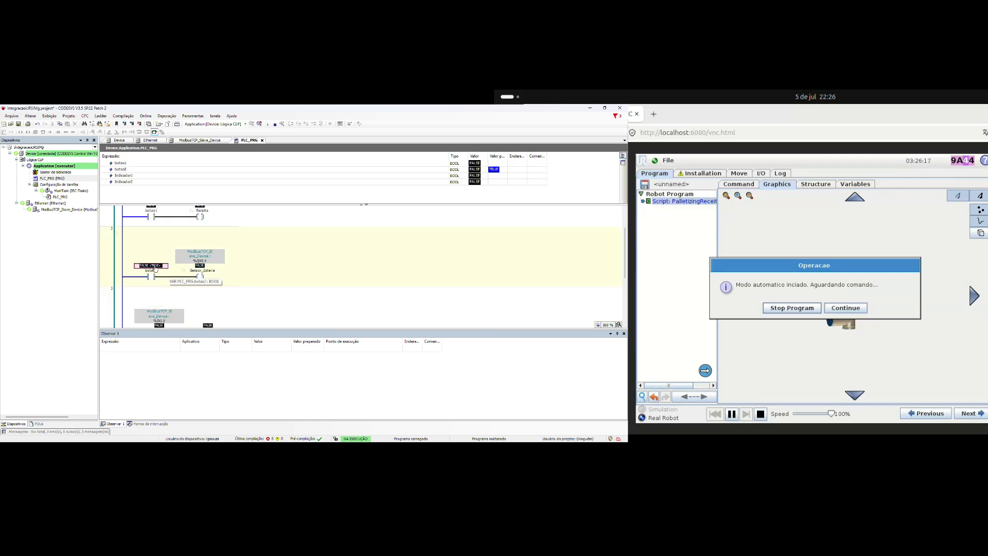
pyautogui.press('F7')
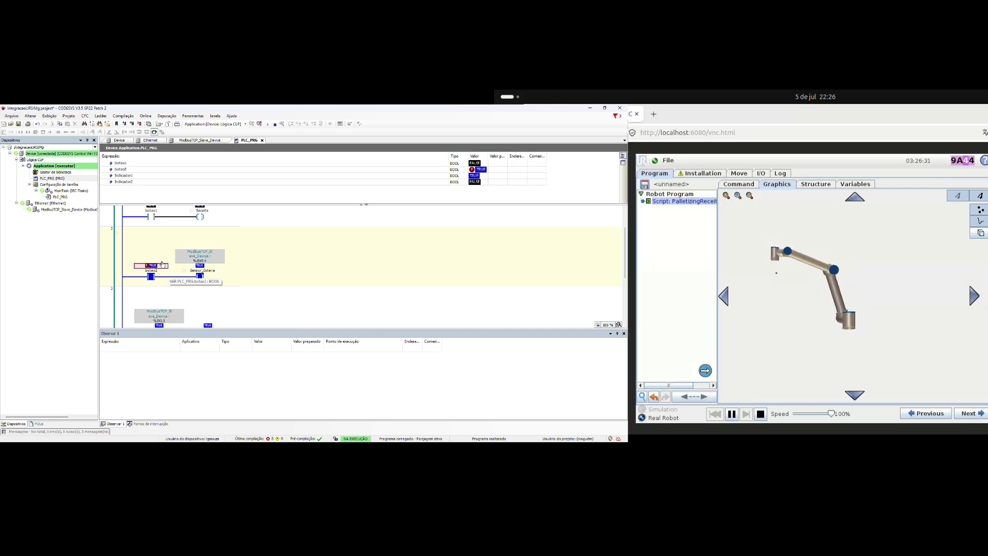
# - Release the forced value of botao2 and force it to TRUE again for another conveyor sensor signal
pyautogui.doubleClick(154, 269)
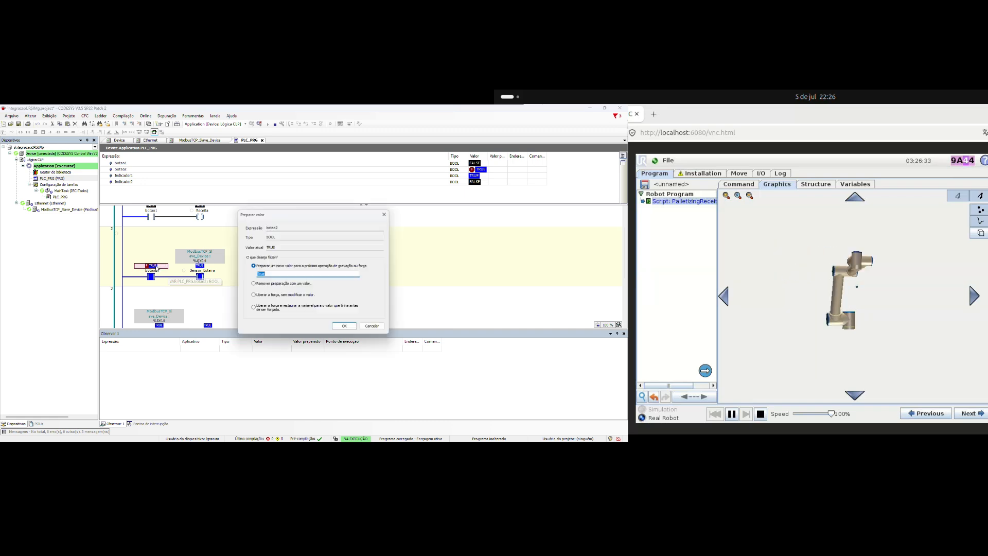
pyautogui.click(345, 326)
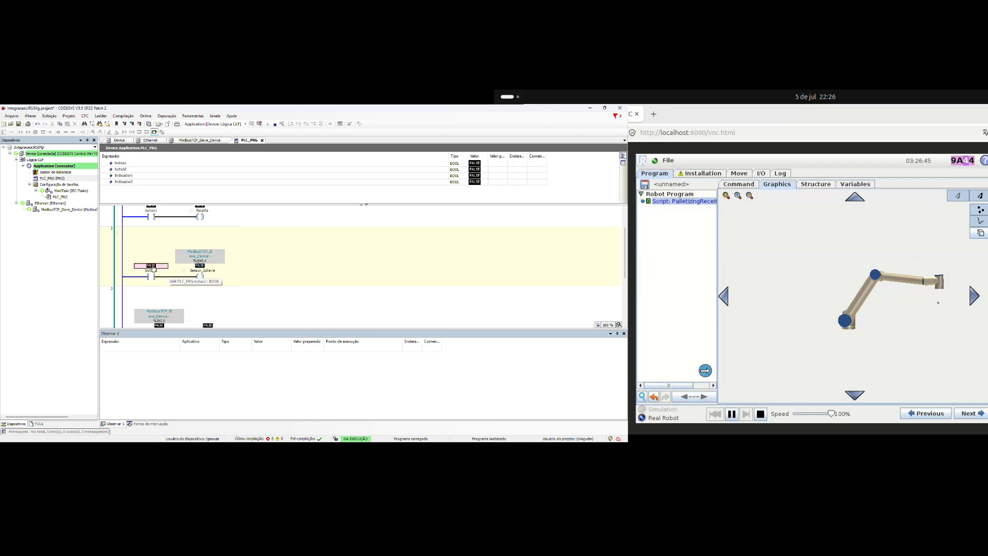
pyautogui.press('F7')
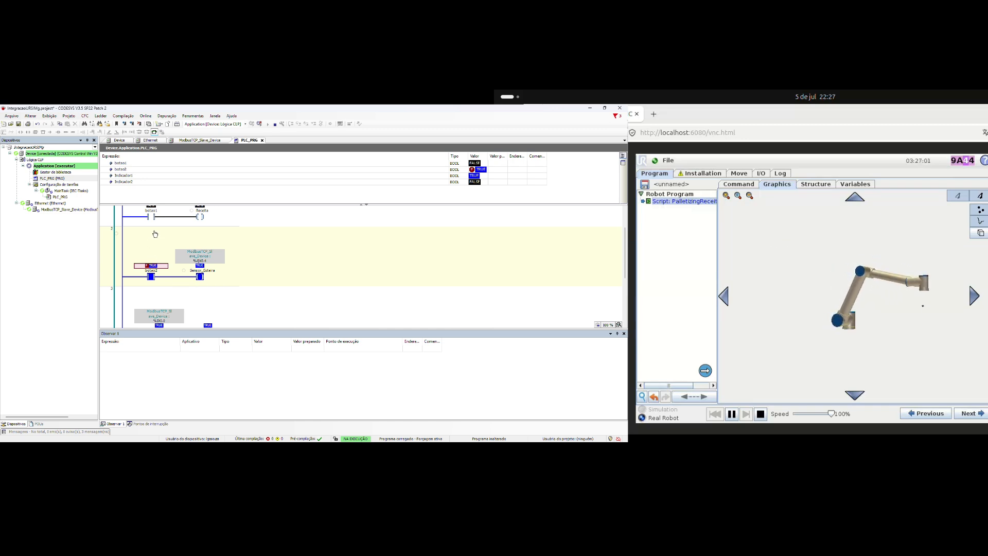
# - Force botao1 to TRUE to activate the Receita coil, and check the Indicador1 and Indicador2 rungs
pyautogui.scroll(2, 157, 236)
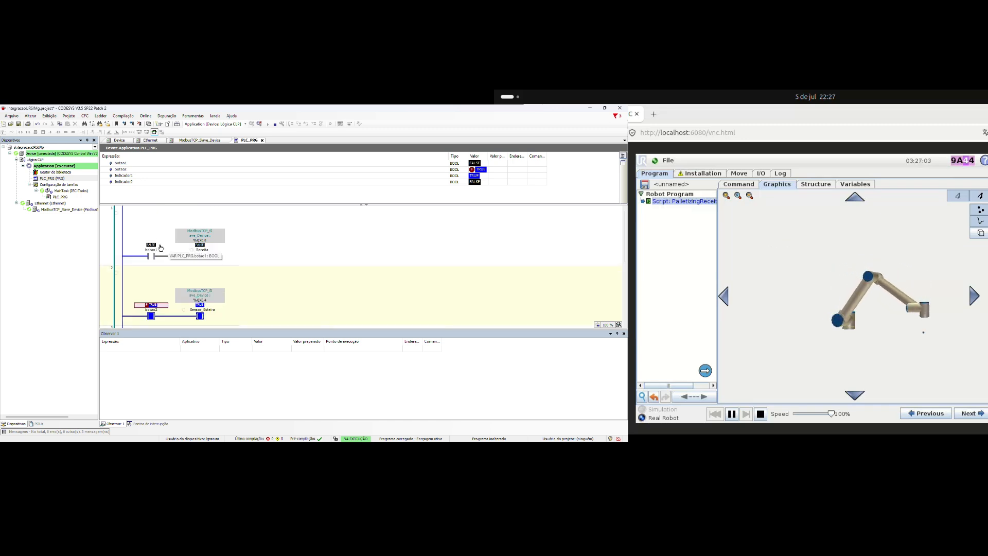
pyautogui.doubleClick(154, 247)
pyautogui.press('F7')
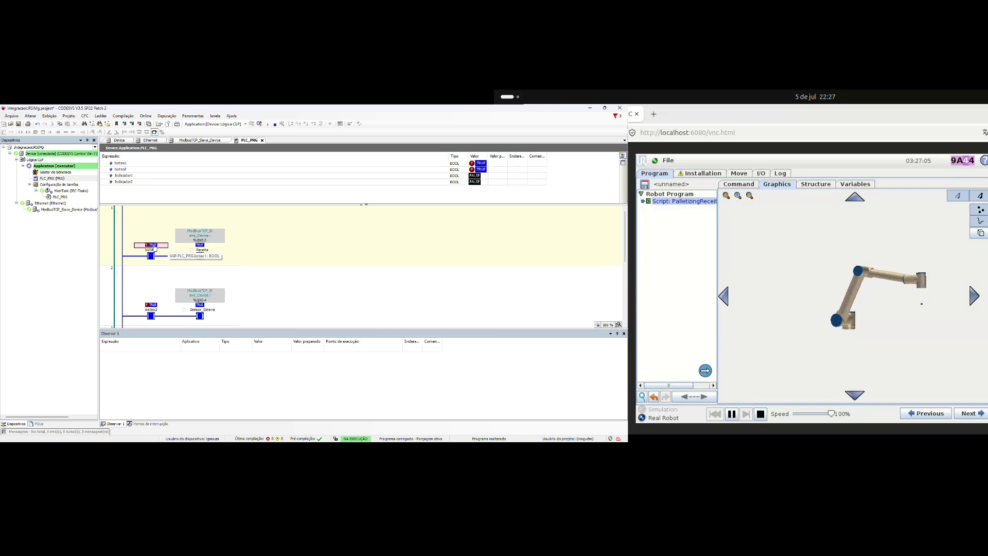
pyautogui.scroll(-7, 154, 250)
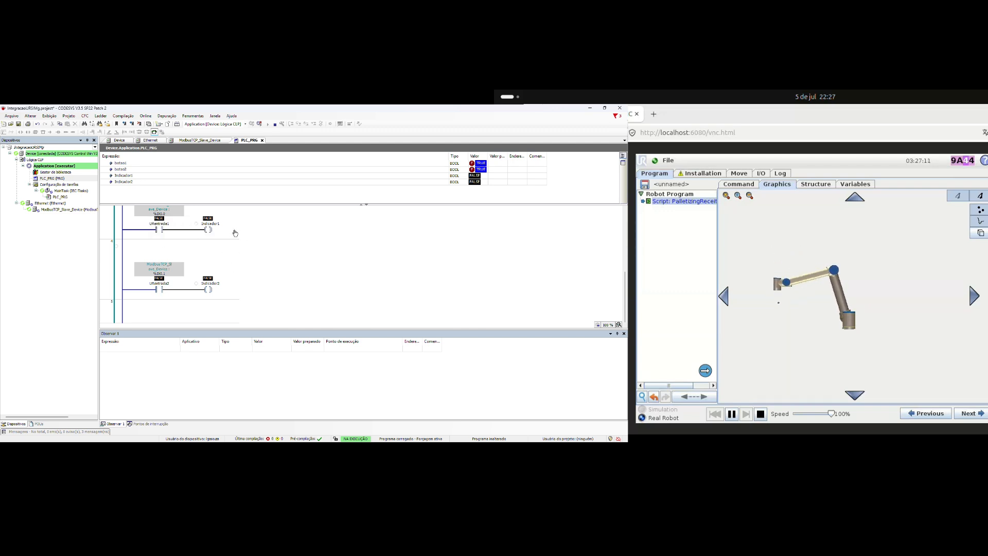
pyautogui.click(216, 222)
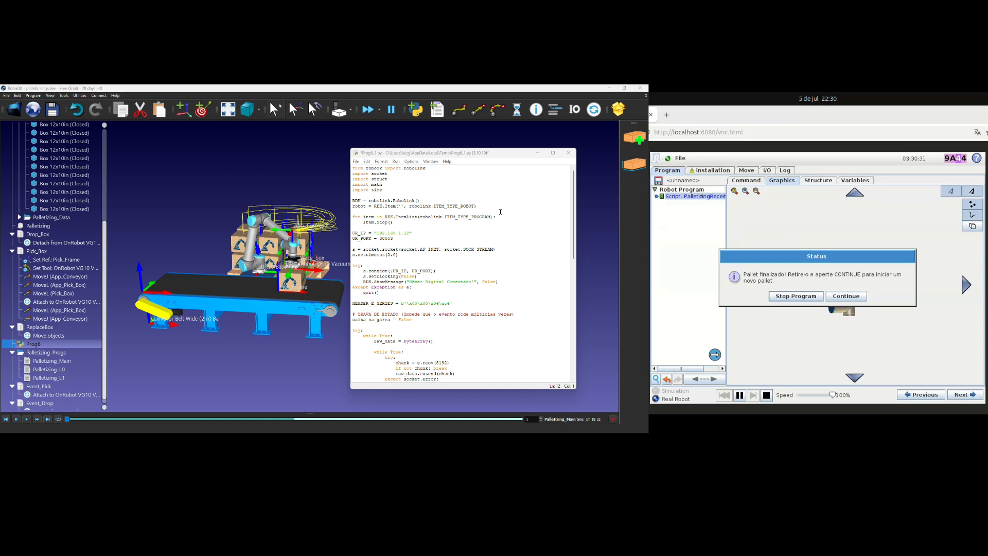
# - Examine the Prog6 Python script's socket connection, joint reading and event triggers, and close its editor without saving
pyautogui.scroll(-5, 460, 270)
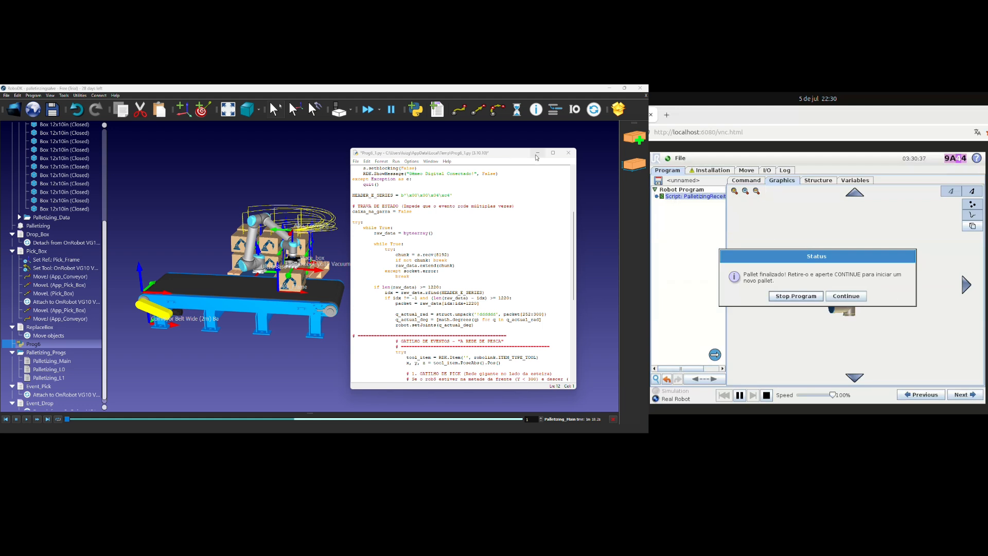
pyautogui.moveTo(557, 156)
pyautogui.click(567, 155)
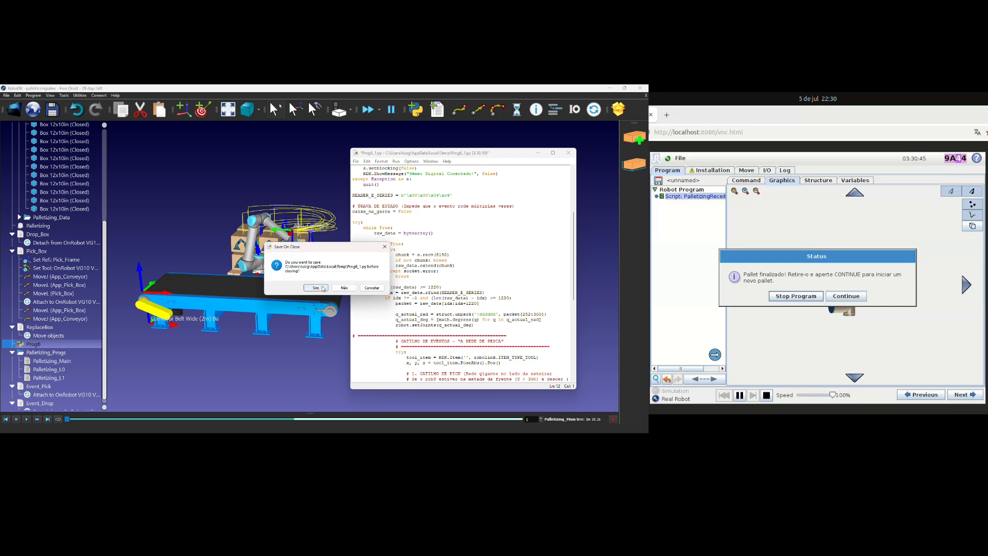
pyautogui.click(343, 288)
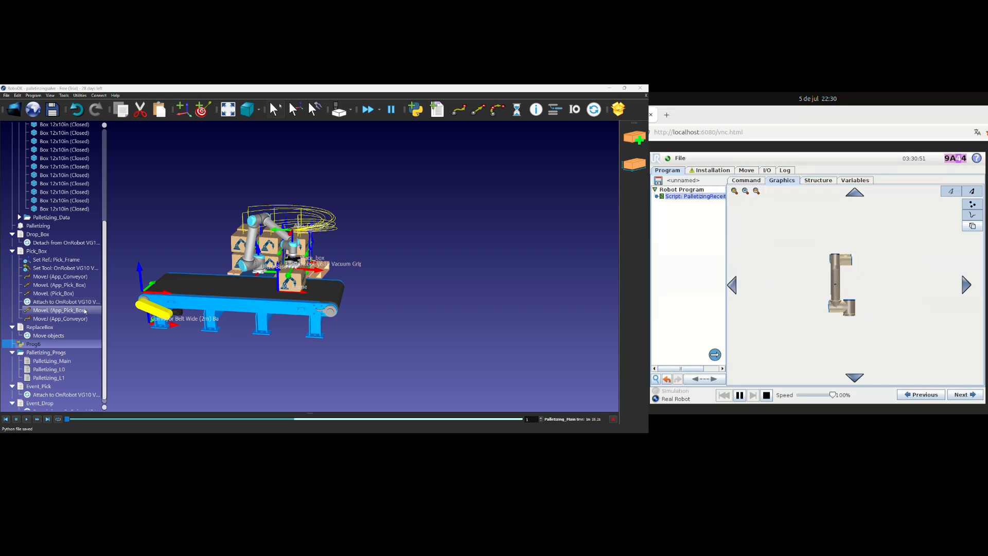
# - Run the Prog6 digital twin script and the ReplaceBox program, and watch the robot between the conveyor and pallet up close
pyautogui.doubleClick(27, 345)
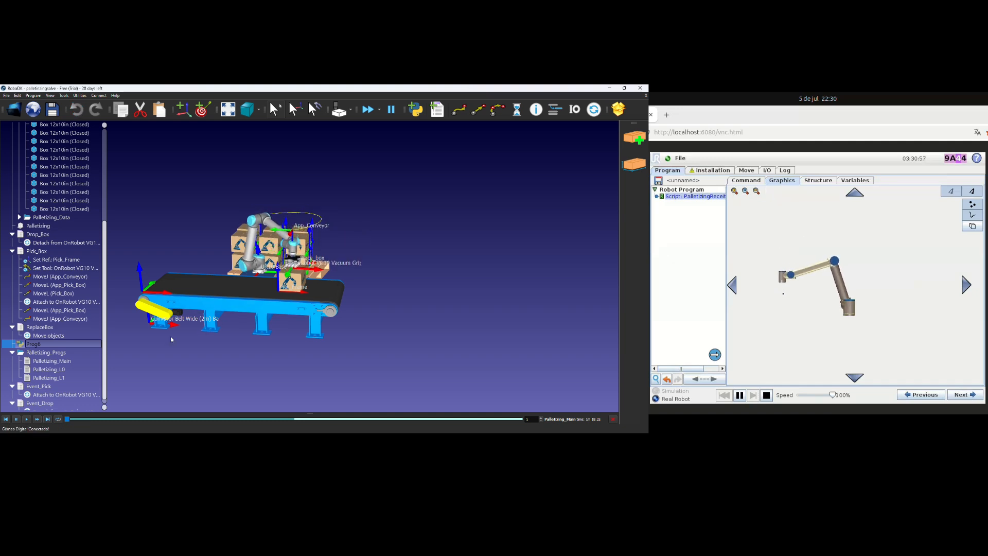
pyautogui.doubleClick(41, 327)
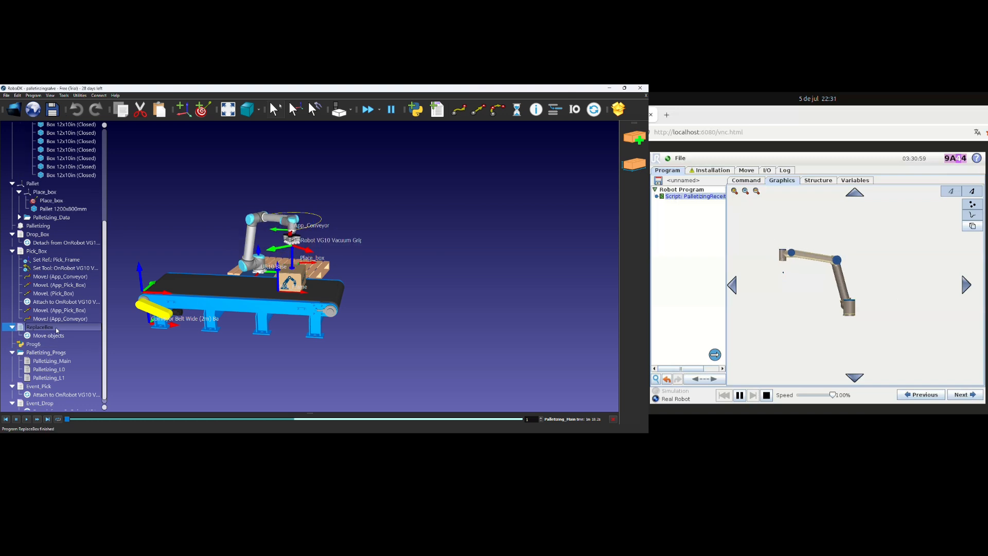
pyautogui.moveTo(264, 326); pyautogui.dragTo(403, 309)
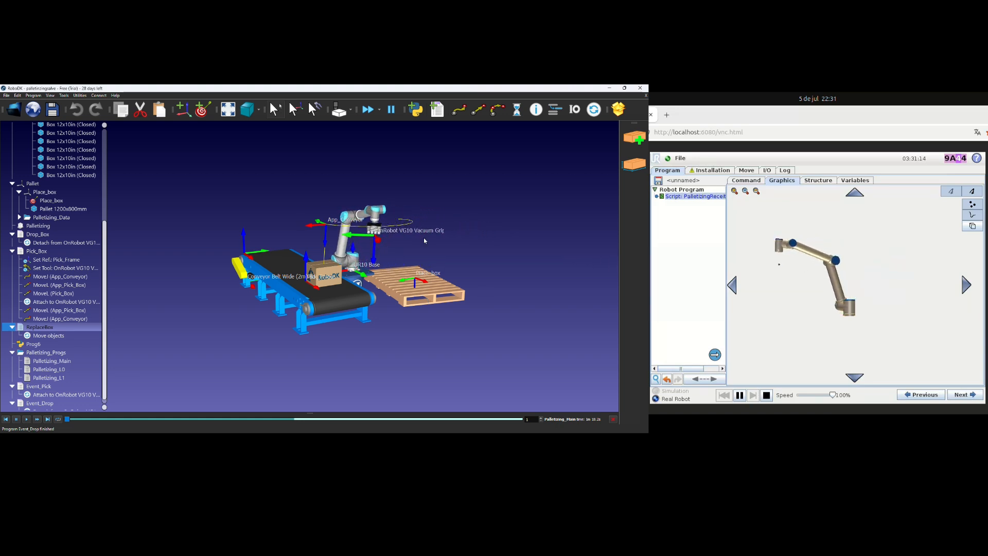
pyautogui.scroll(5, 379, 332)
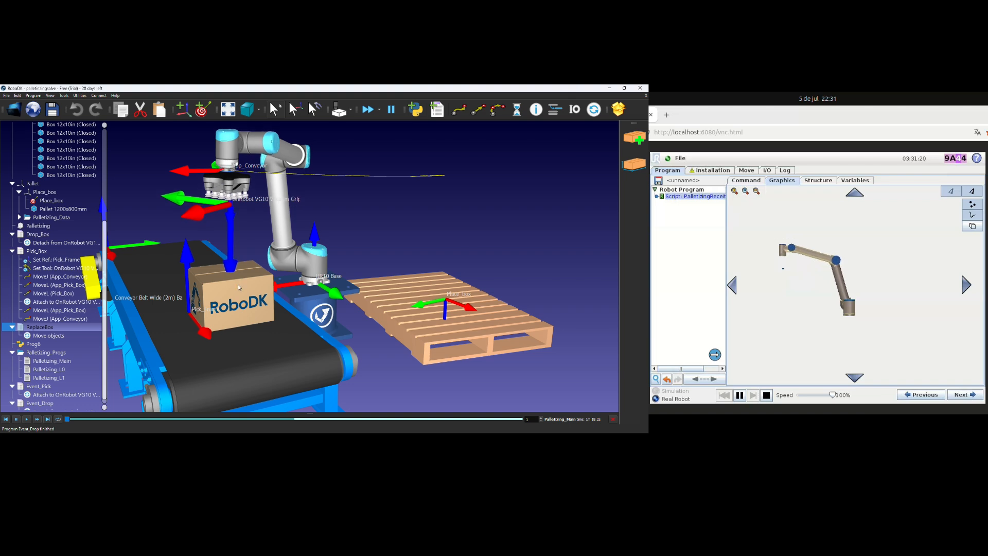
pyautogui.scroll(-3, 236, 288)
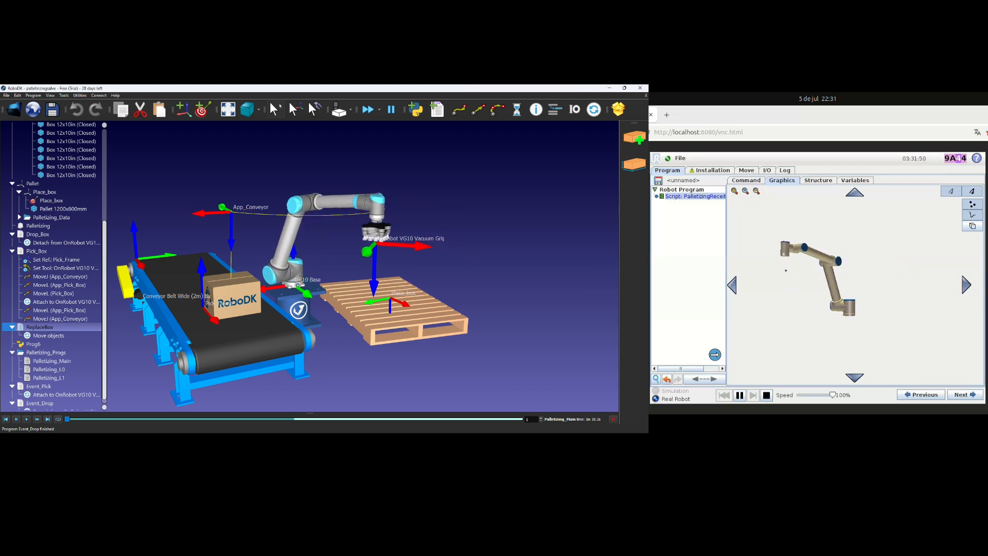
# - Switch to CODESYS to check the forced botao1 and botao2 rungs in PLC_PRG, and return to the RoboDK cell
pyautogui.moveTo(362, 439)
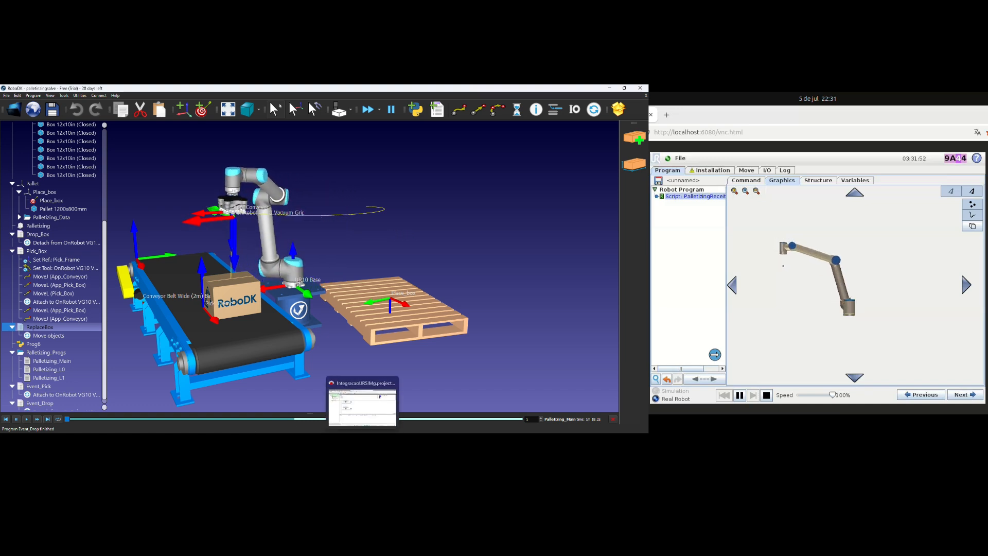
pyautogui.click(364, 416)
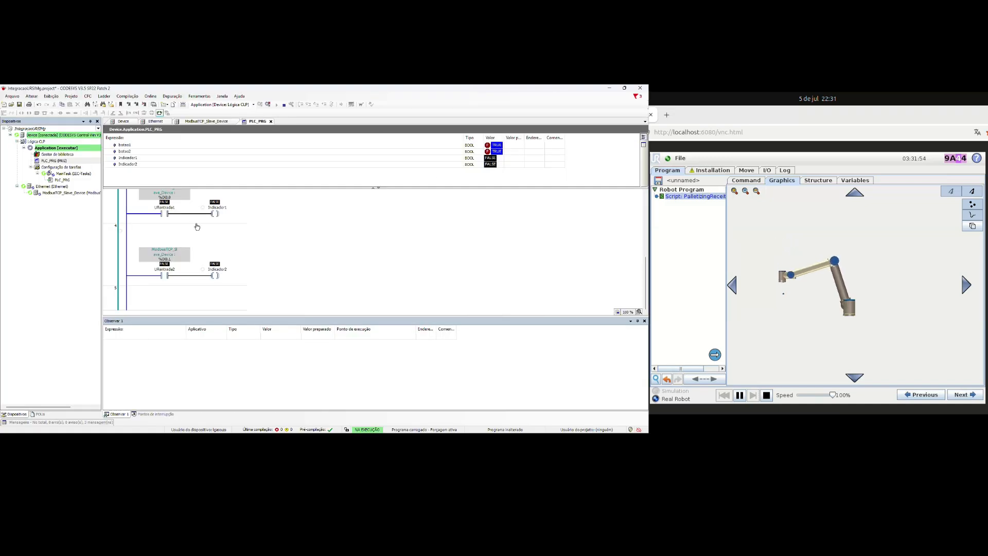
pyautogui.scroll(5, 197, 226)
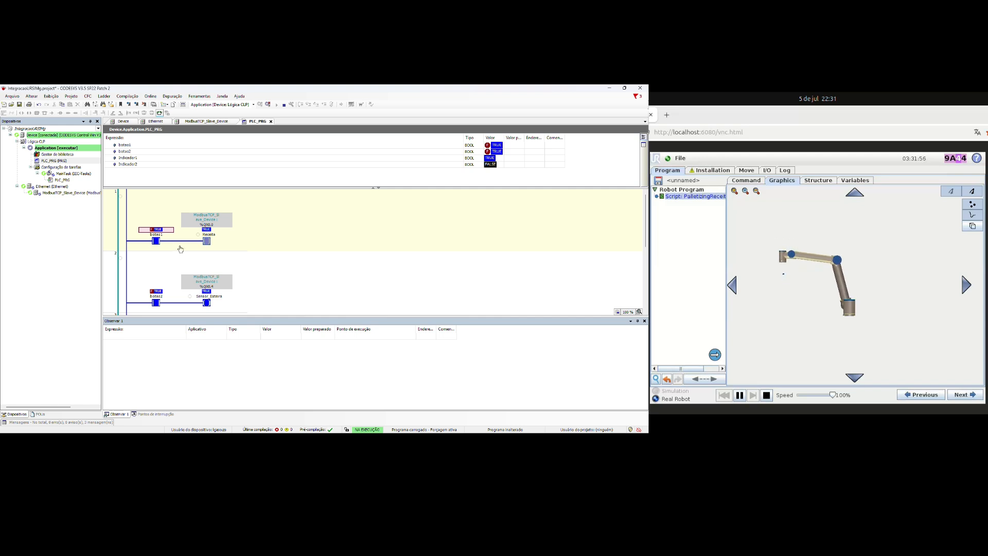
pyautogui.click(609, 88)
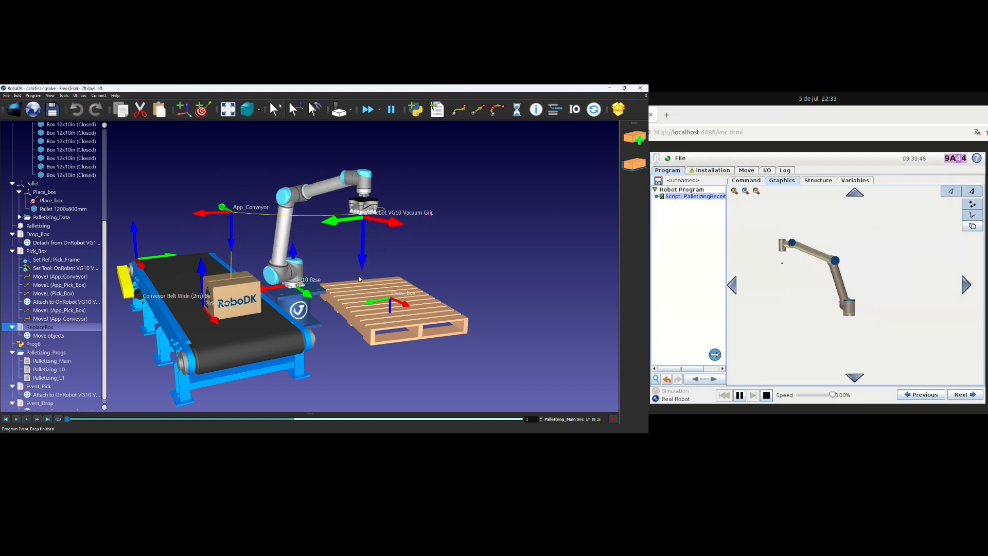
# - Compare the Indicador1 and Indicador2 rungs in CODESYS with the robot's motion between conveyor and pallet in RoboDK
pyautogui.click(362, 407)
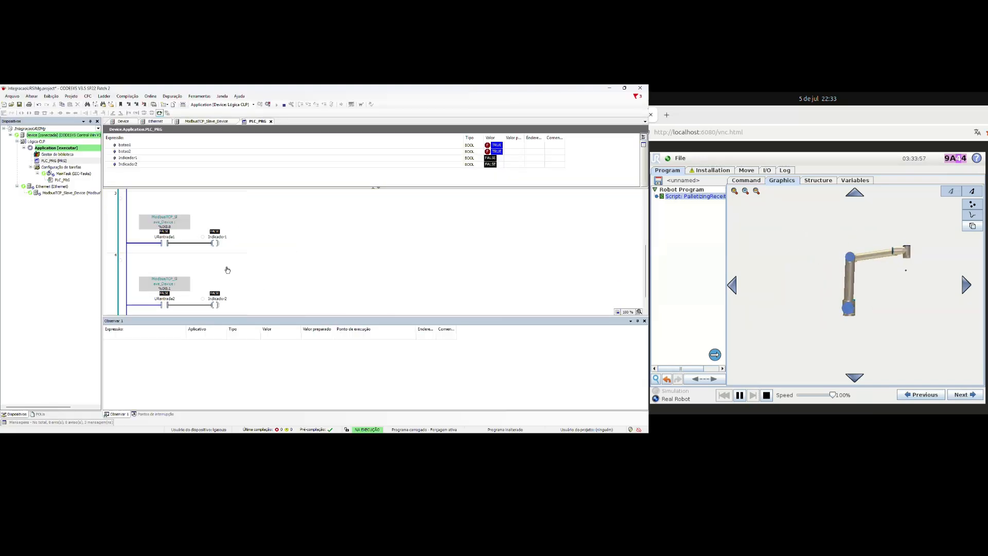
pyautogui.click(608, 88)
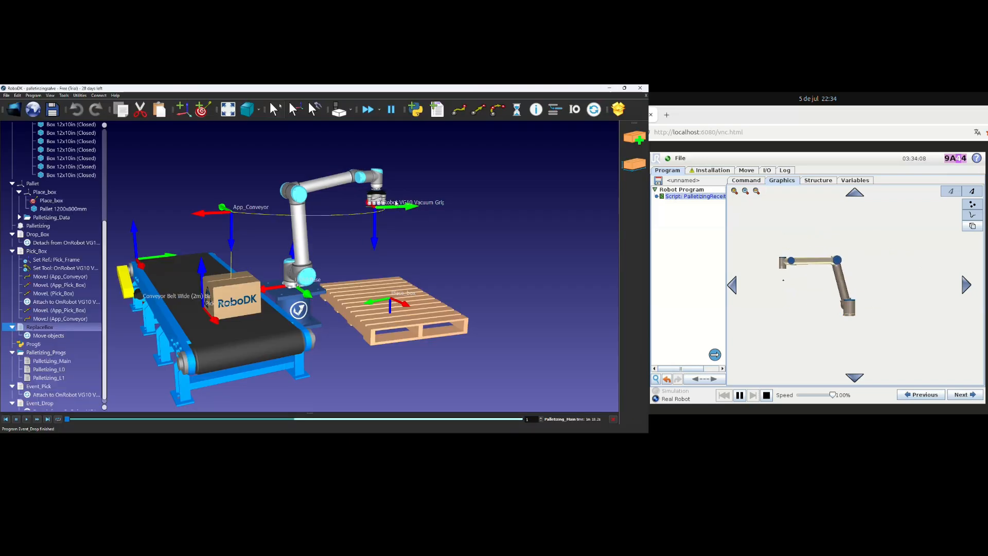
pyautogui.click(363, 406)
pyautogui.click(608, 88)
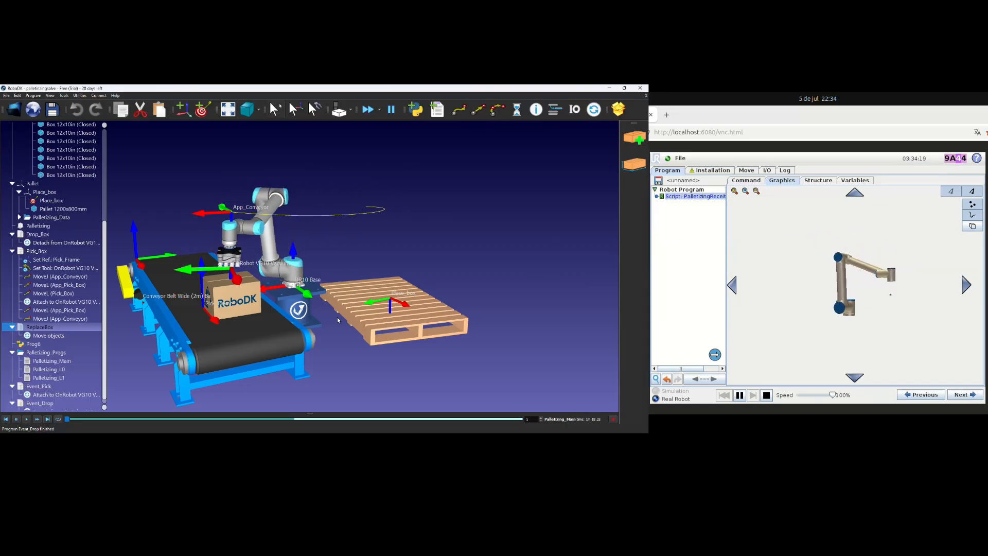